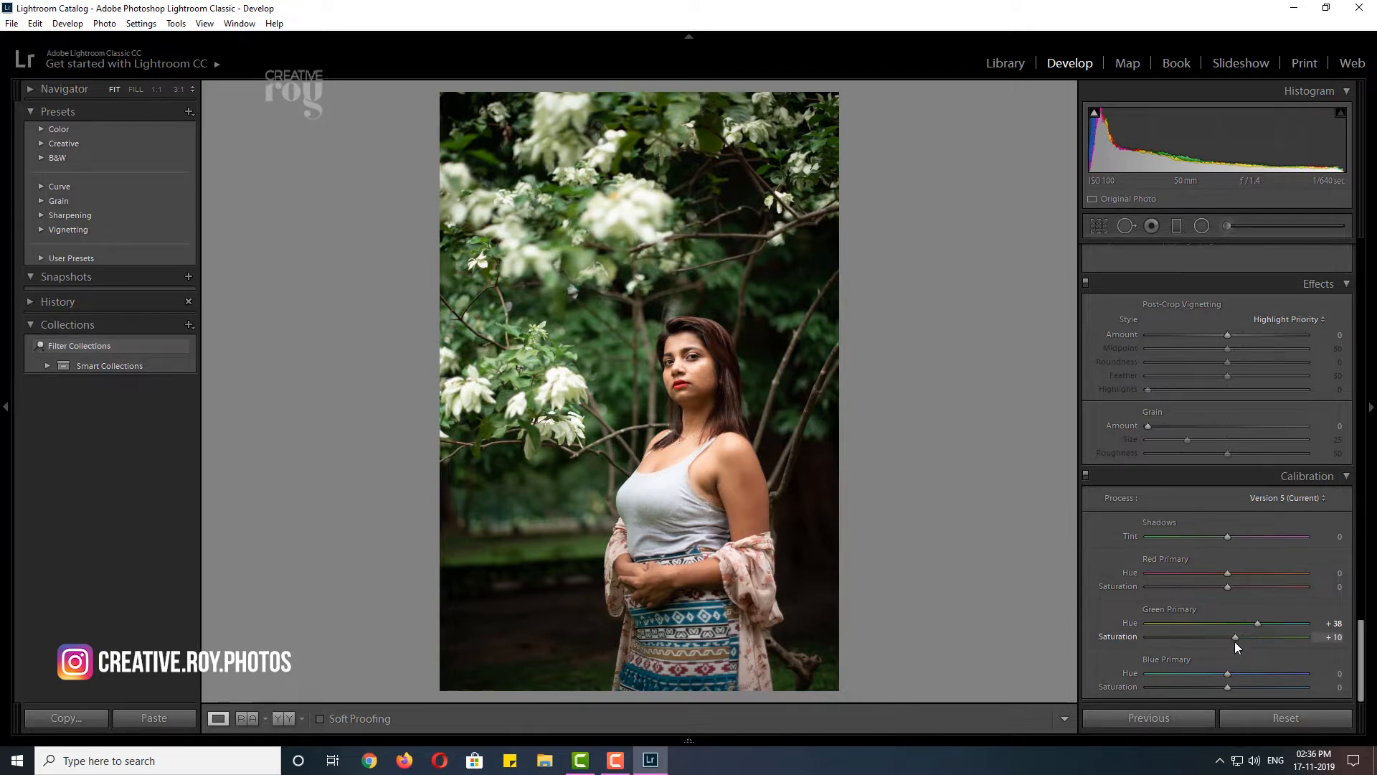
Set the Green Primary saturation to +8 and the Blue Primary hue to −7 in the camera calibration.
left_click_drag(1234, 640, 1233, 639)
left_click_drag(1221, 672, 1224, 675)
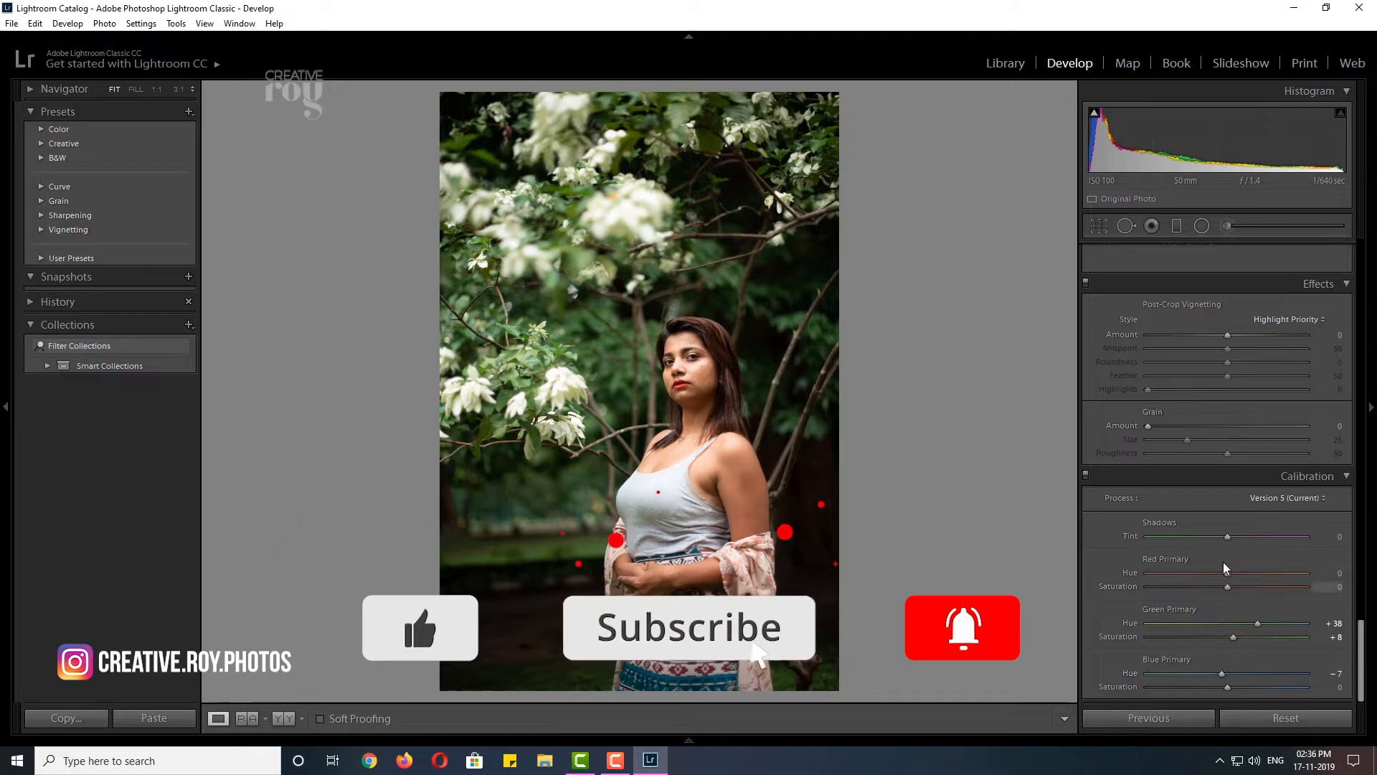
Set HSL red saturation −13, luminance −40; orange hue +3, saturation −37, luminance +5; yellow hue +3, saturation +7, luminance +1.
left_click_drag(1365, 642, 1374, 366)
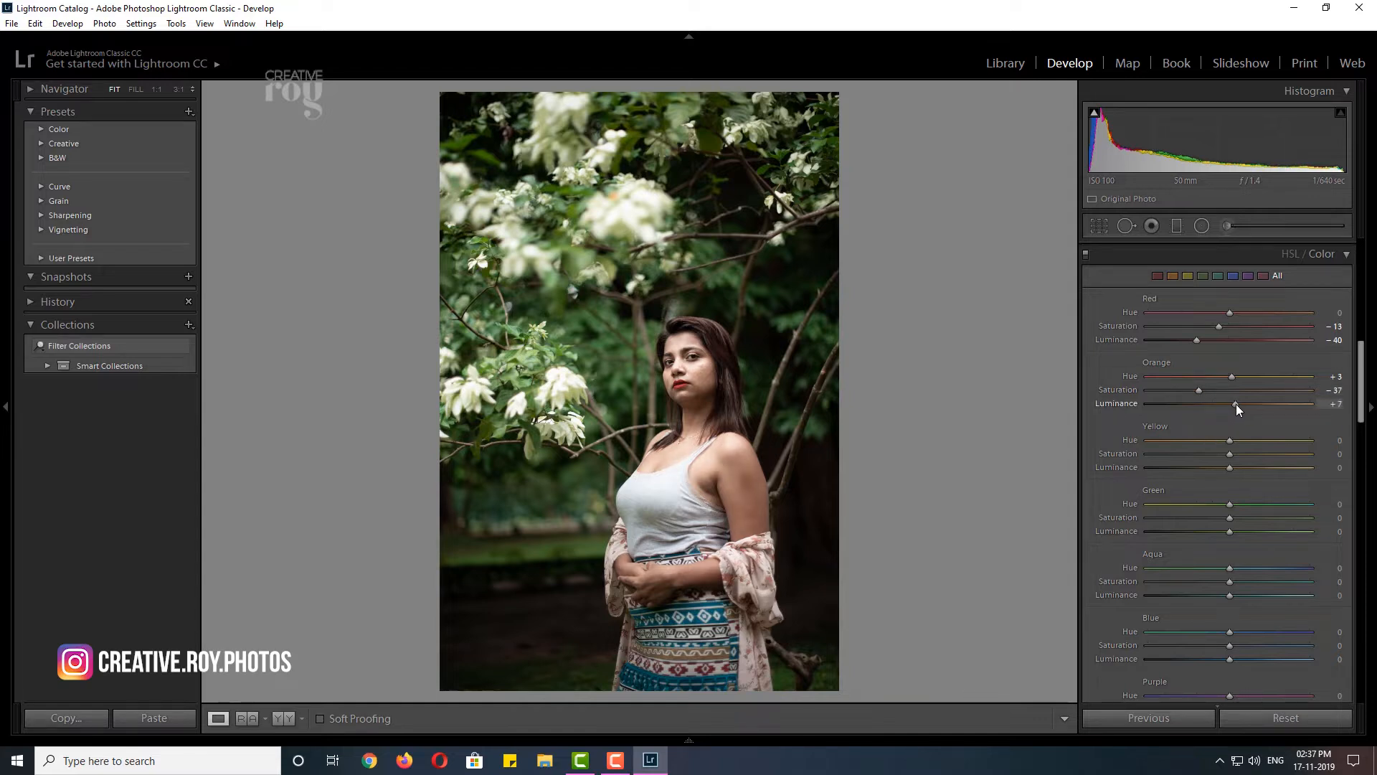
left_click_drag(1237, 404, 1229, 402)
left_click_drag(1233, 451, 1237, 451)
Mute and darken the greens in HSL with hue +47, saturation −68 and luminance −56.
left_click_drag(1238, 505, 1287, 508)
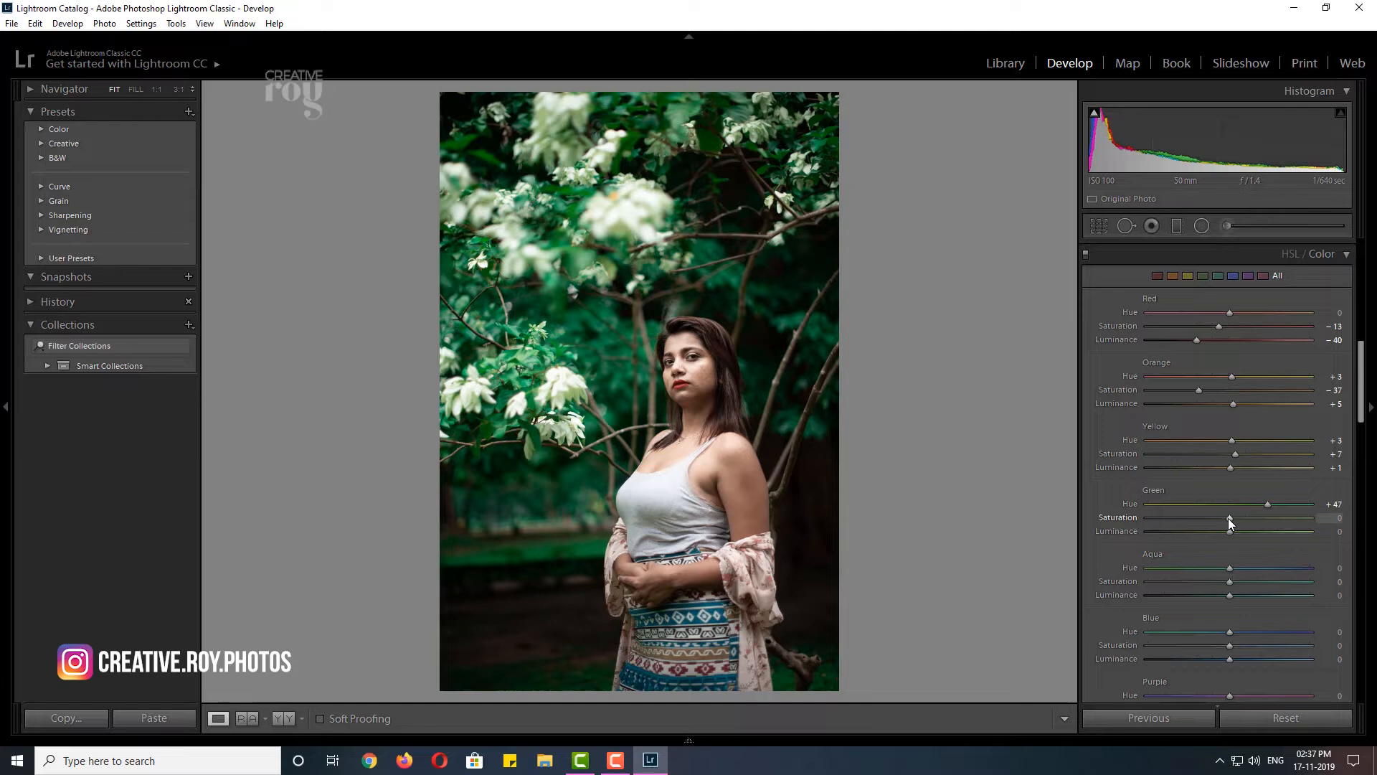
left_click_drag(1216, 516, 1198, 517)
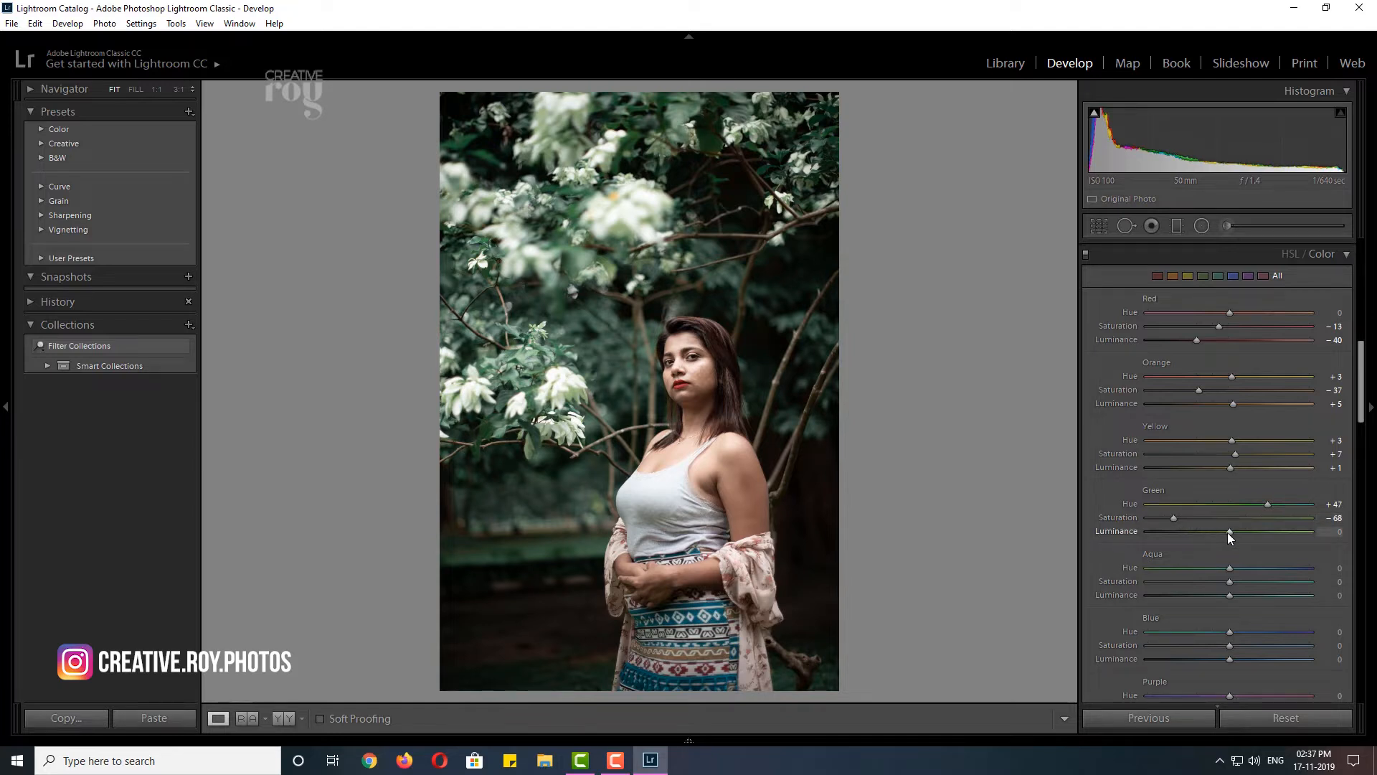
left_click_drag(1229, 532, 1181, 528)
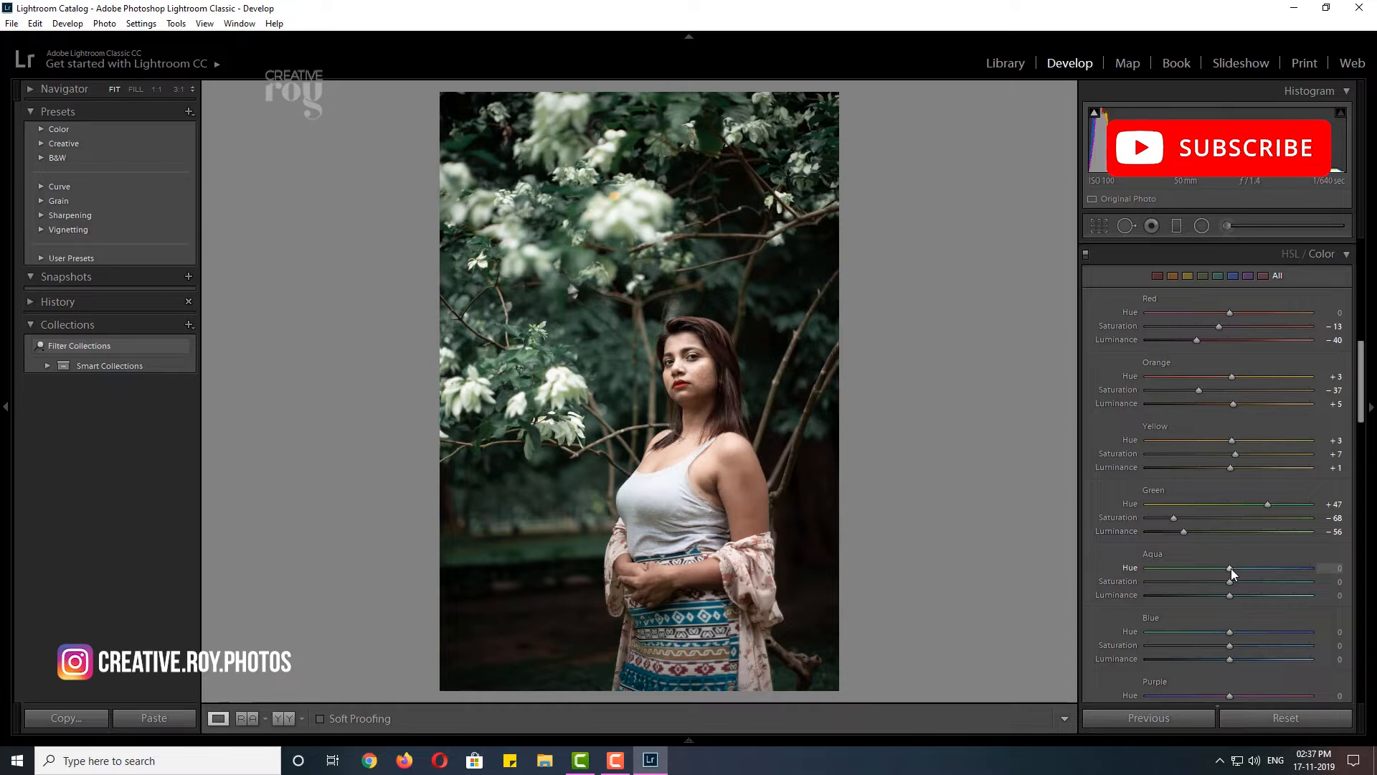
Set the HSL aqua hue to −15, saturation to −7 and luminance to +99, and the orange luminance to +10.
left_click_drag(1231, 568, 1216, 566)
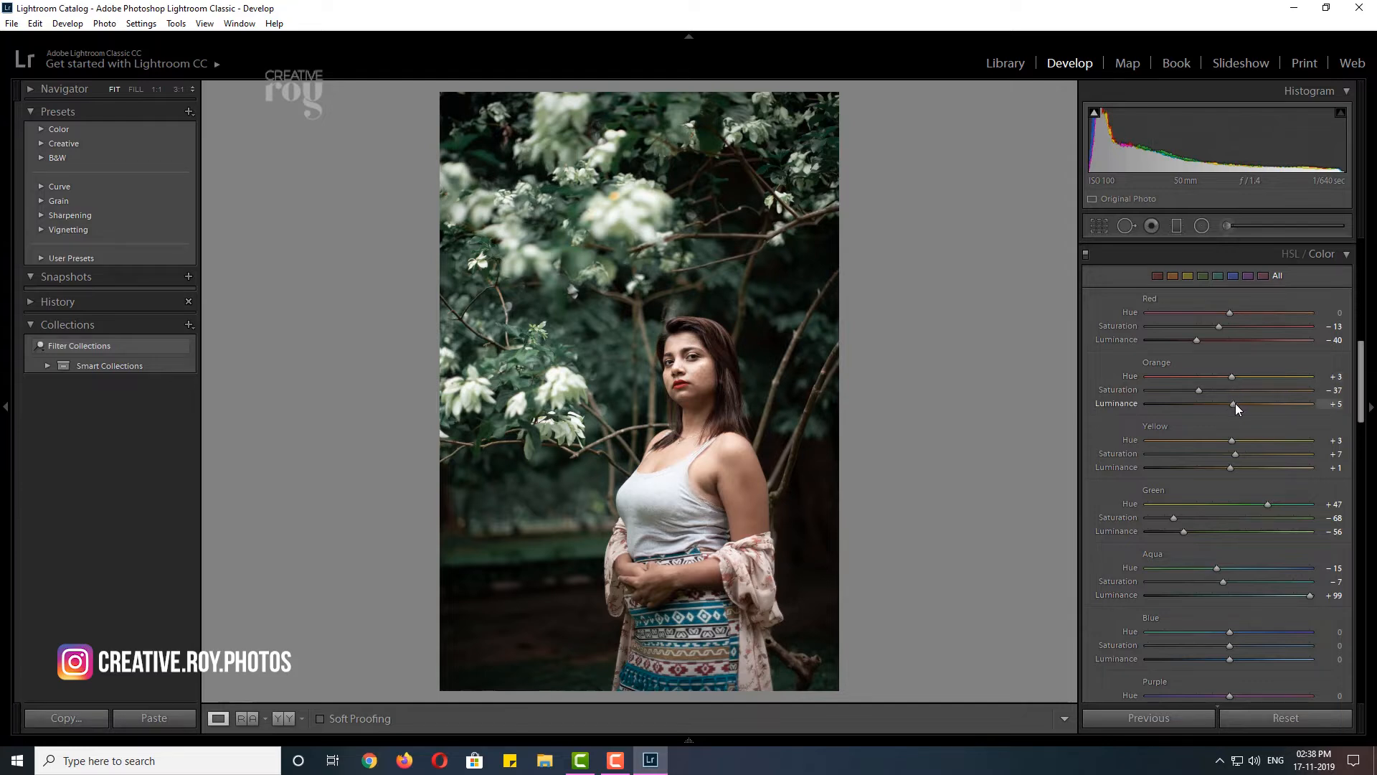
left_click_drag(1239, 406, 1238, 406)
Apply split toning with highlights at hue 65, saturation 37 and shadows at hue 274, saturation 22.
left_click_drag(1361, 396, 1361, 482)
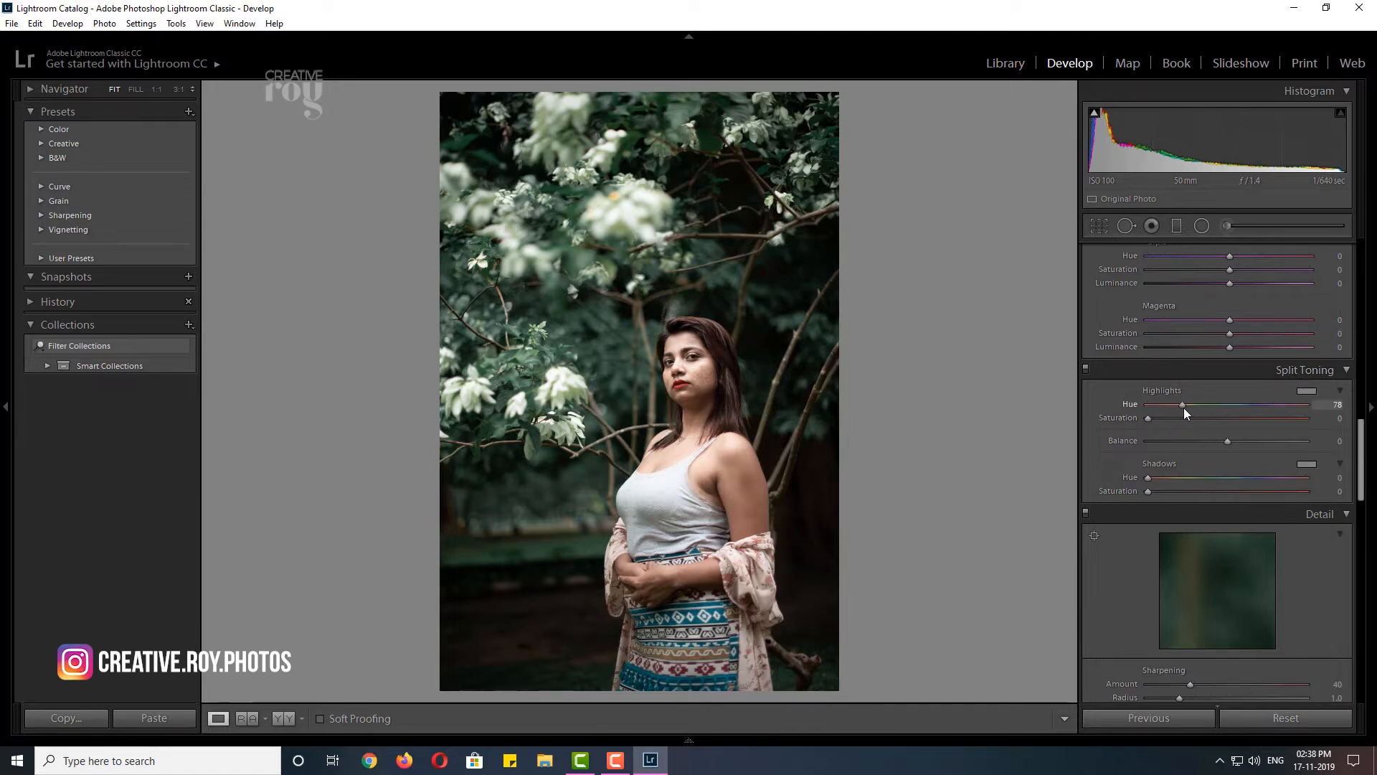
left_click_drag(1181, 407, 1179, 419)
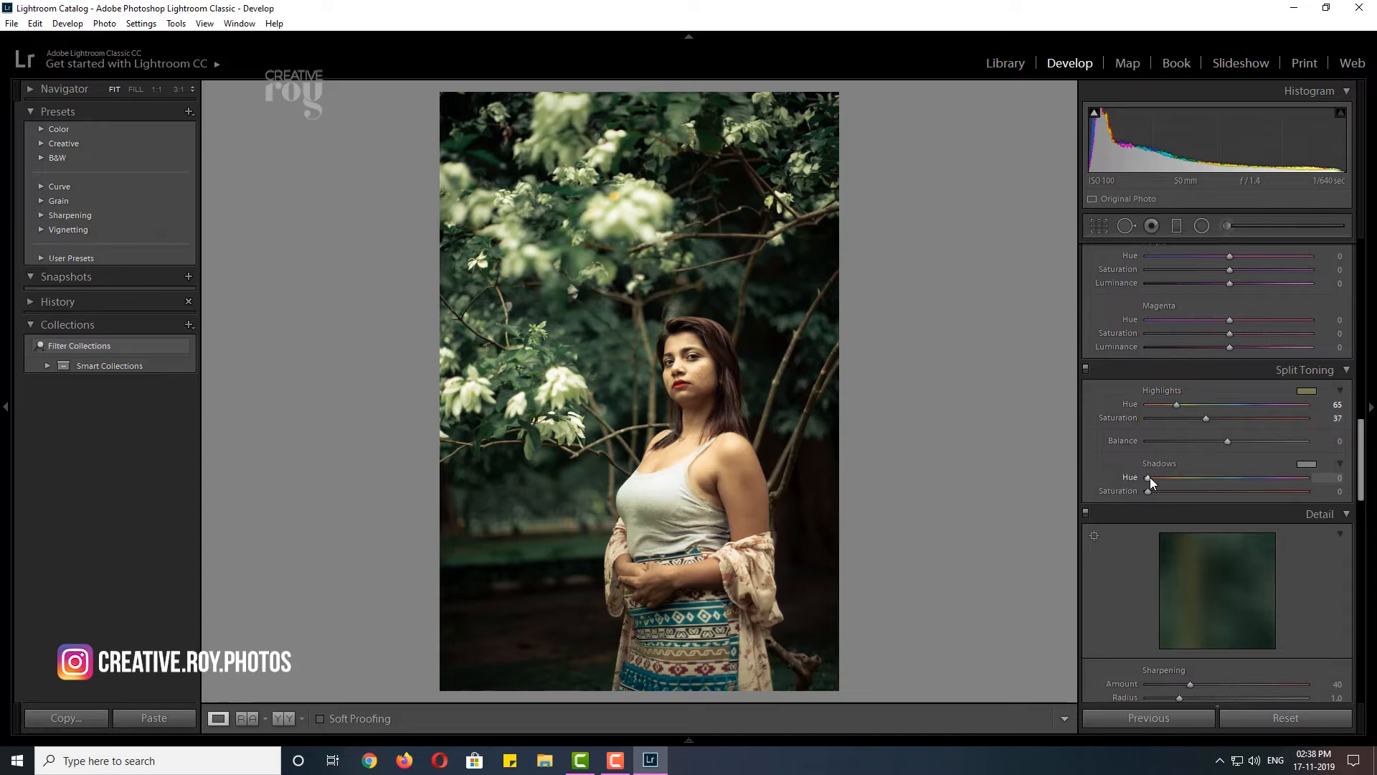
left_click_drag(1151, 477, 1271, 488)
mouse_move(1164, 491)
left_mouse_down()
mouse_move(1203, 492)
mouse_move(1176, 494)
left_mouse_up()
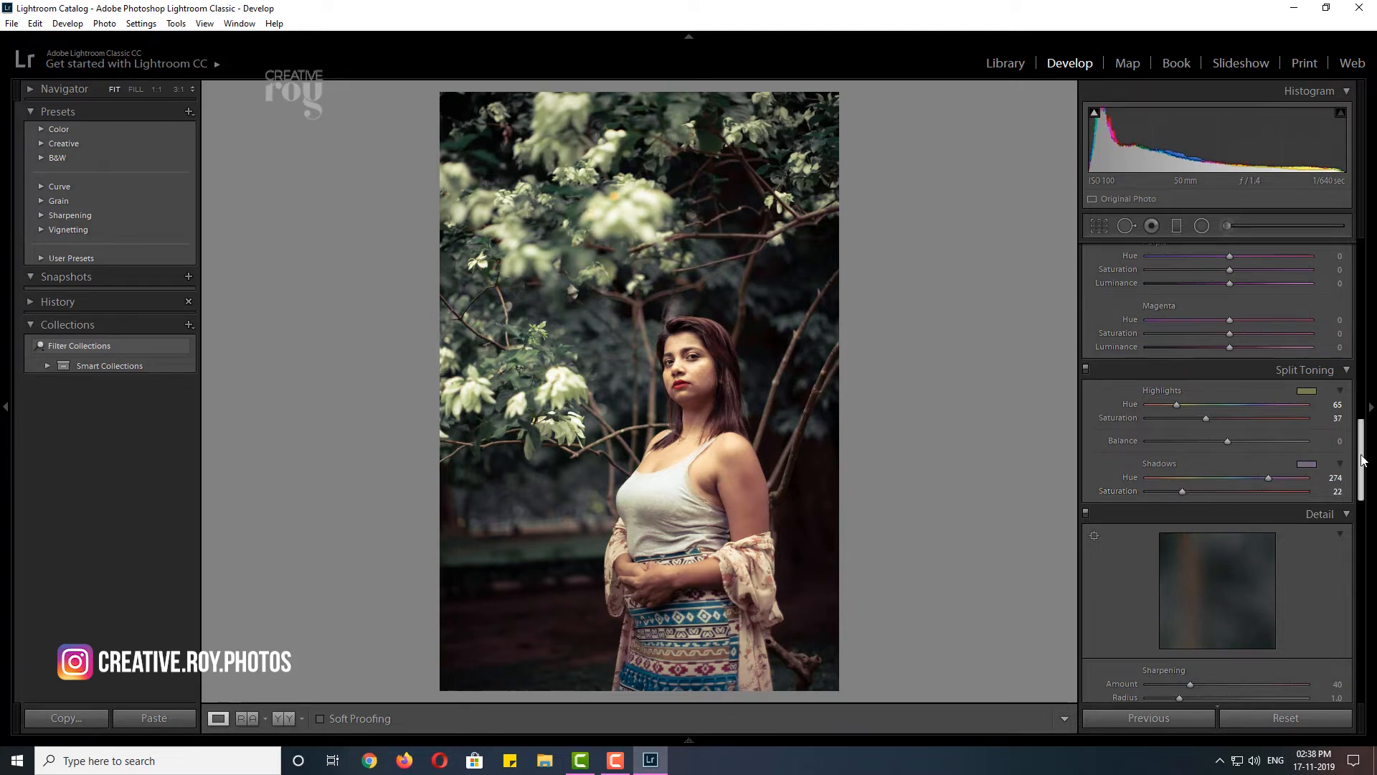
Cool the photo's white balance to temperature 4986 with tint +7.
left_click_drag(1363, 460, 1358, 361)
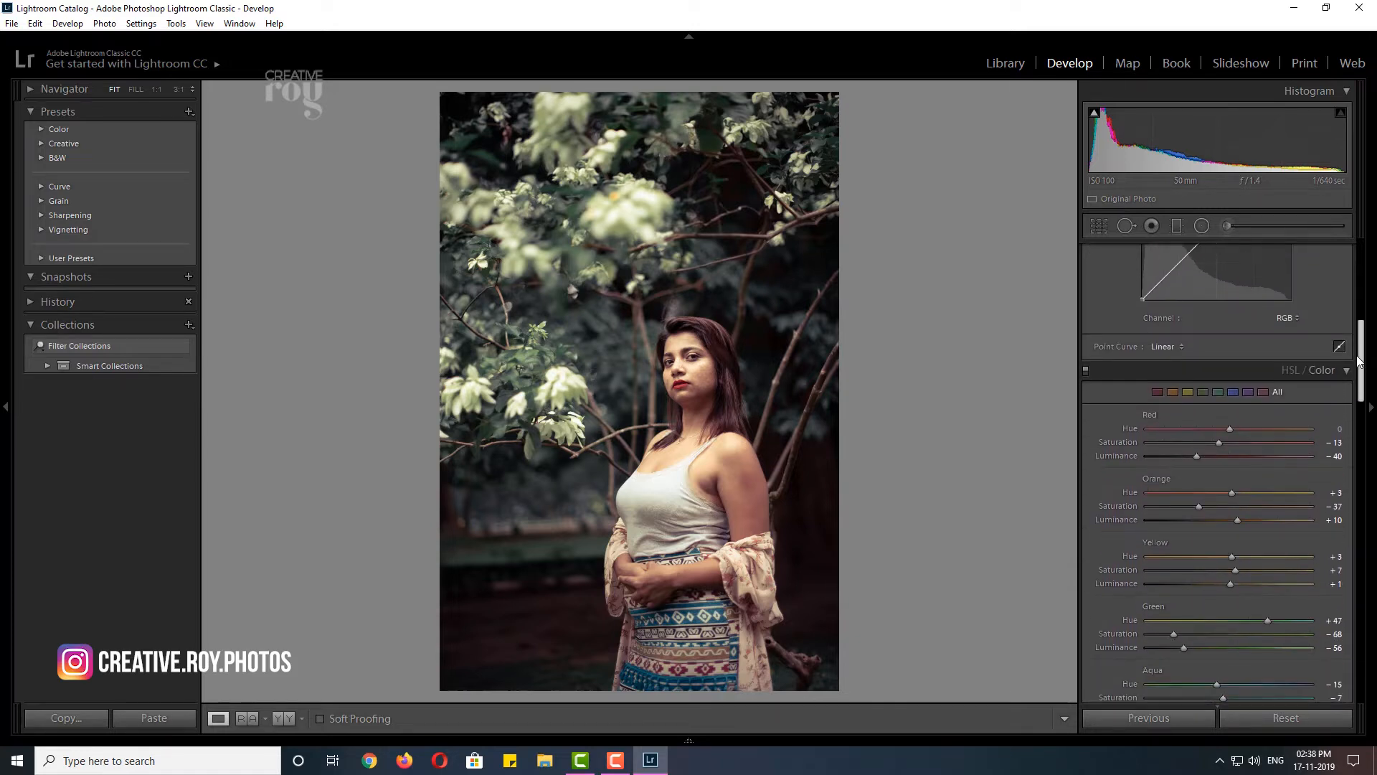
scroll(1352, 356, "up", 10)
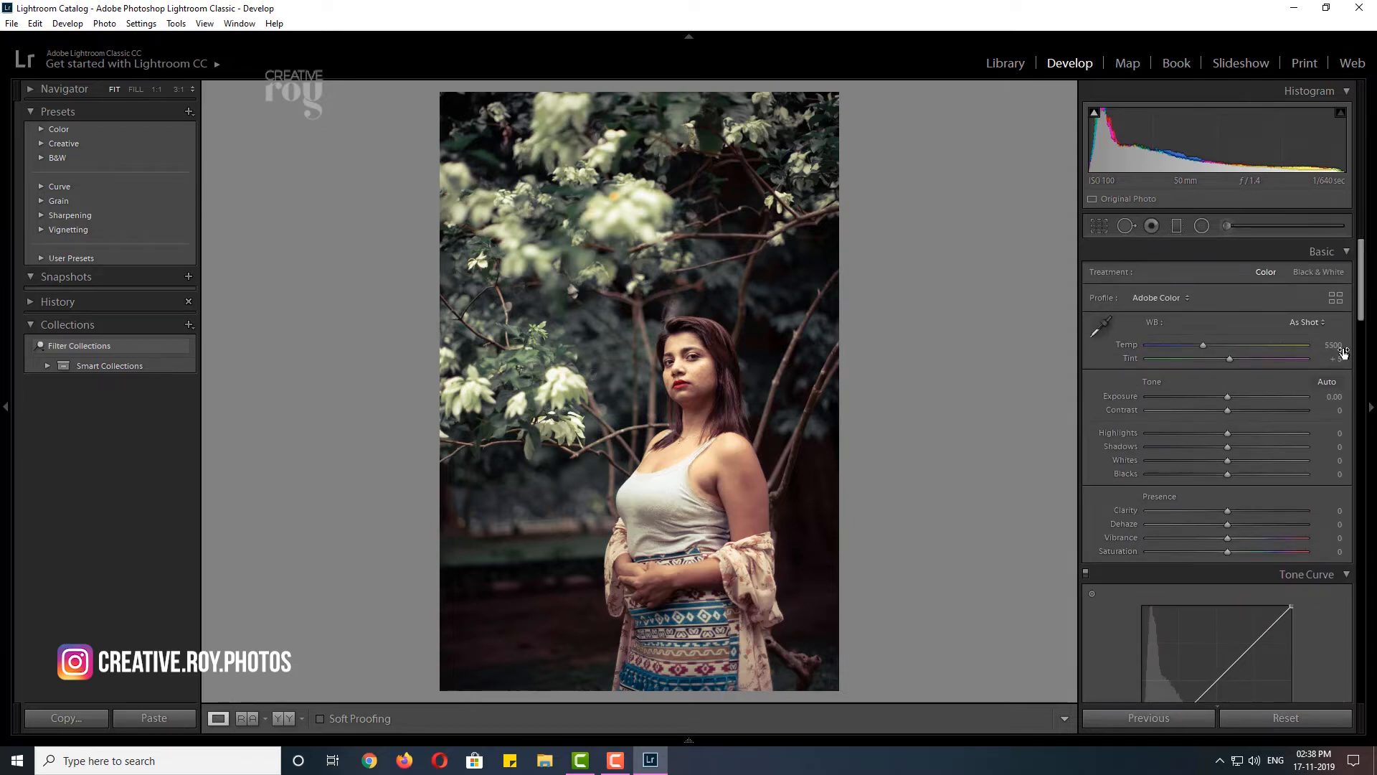
left_click_drag(1204, 345, 1196, 343)
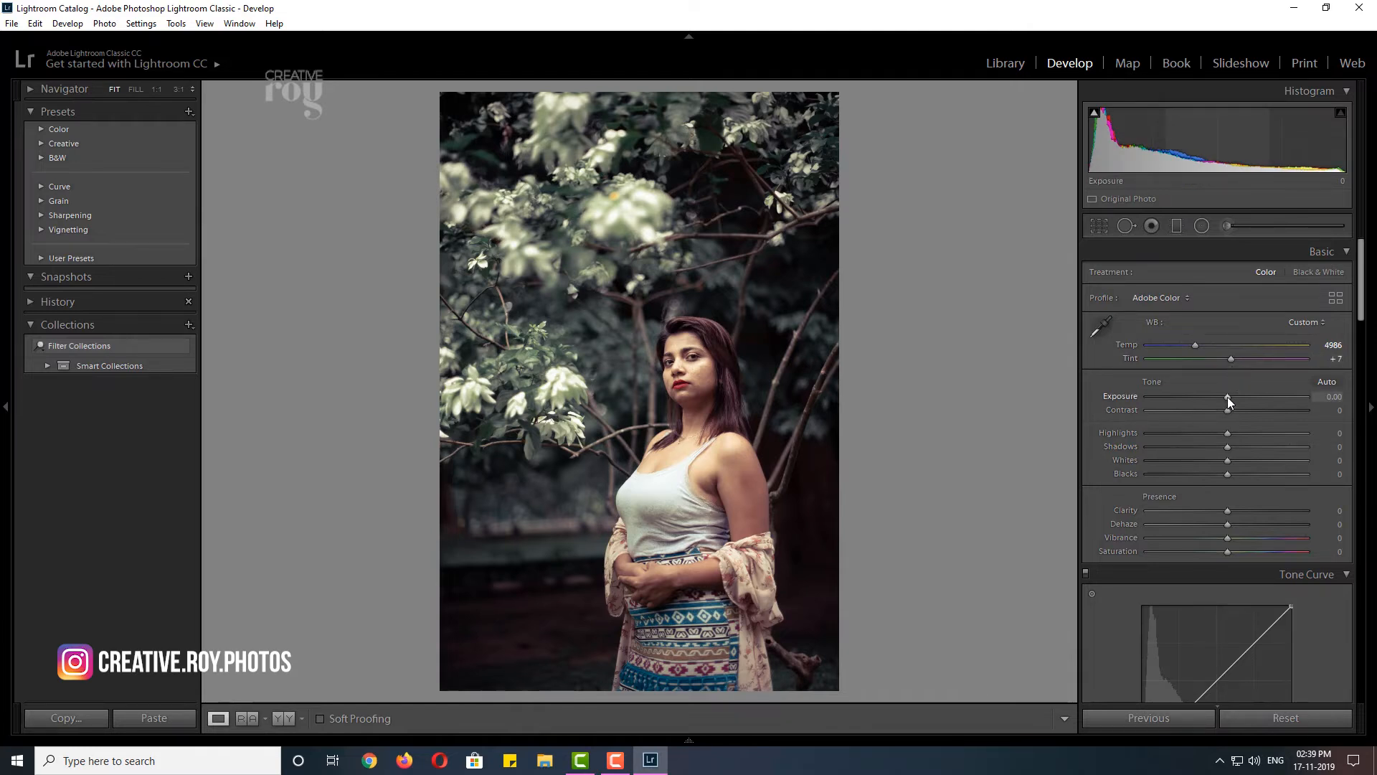
Set the basic exposure to −0.25, contrast +3, highlights −8, clarity +3 and saturation −5.
left_click_drag(1228, 398, 1230, 411)
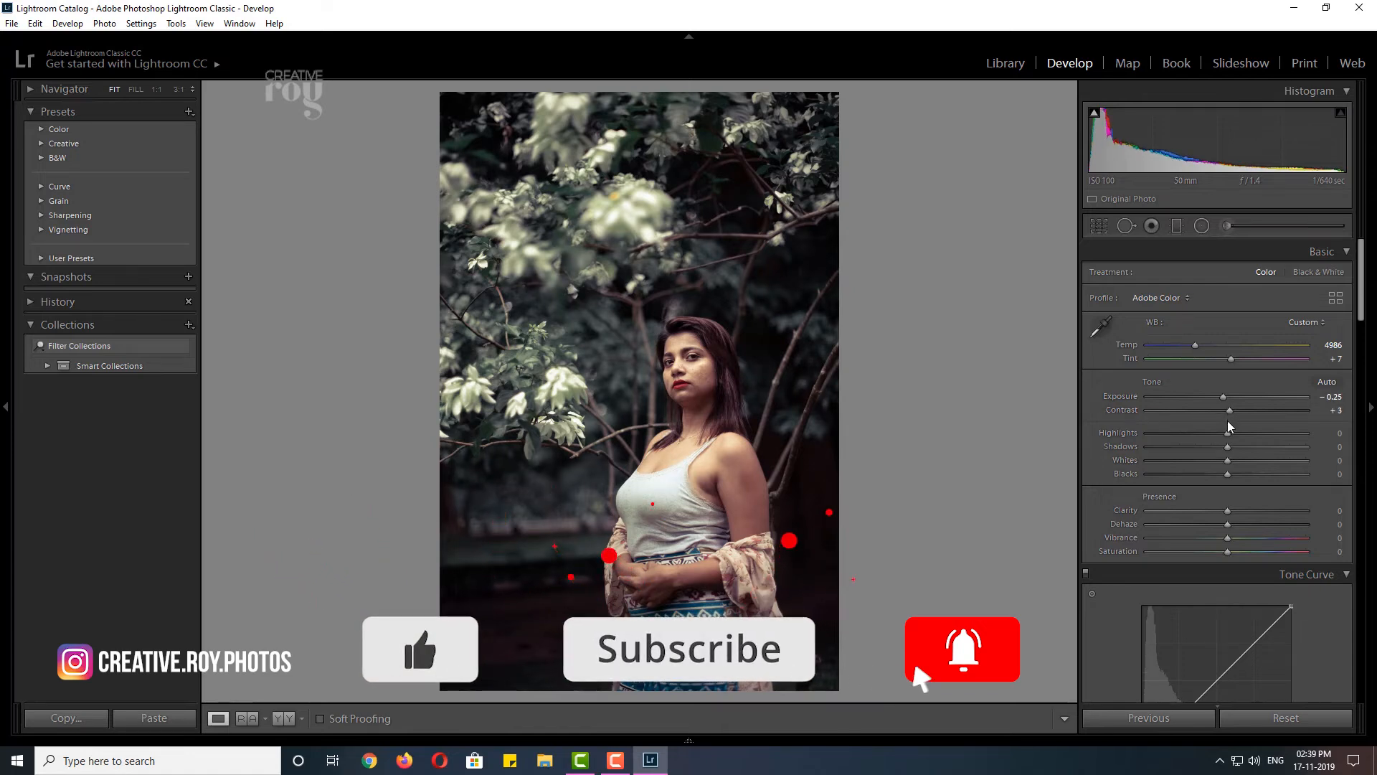
left_click_drag(1227, 434, 1216, 432)
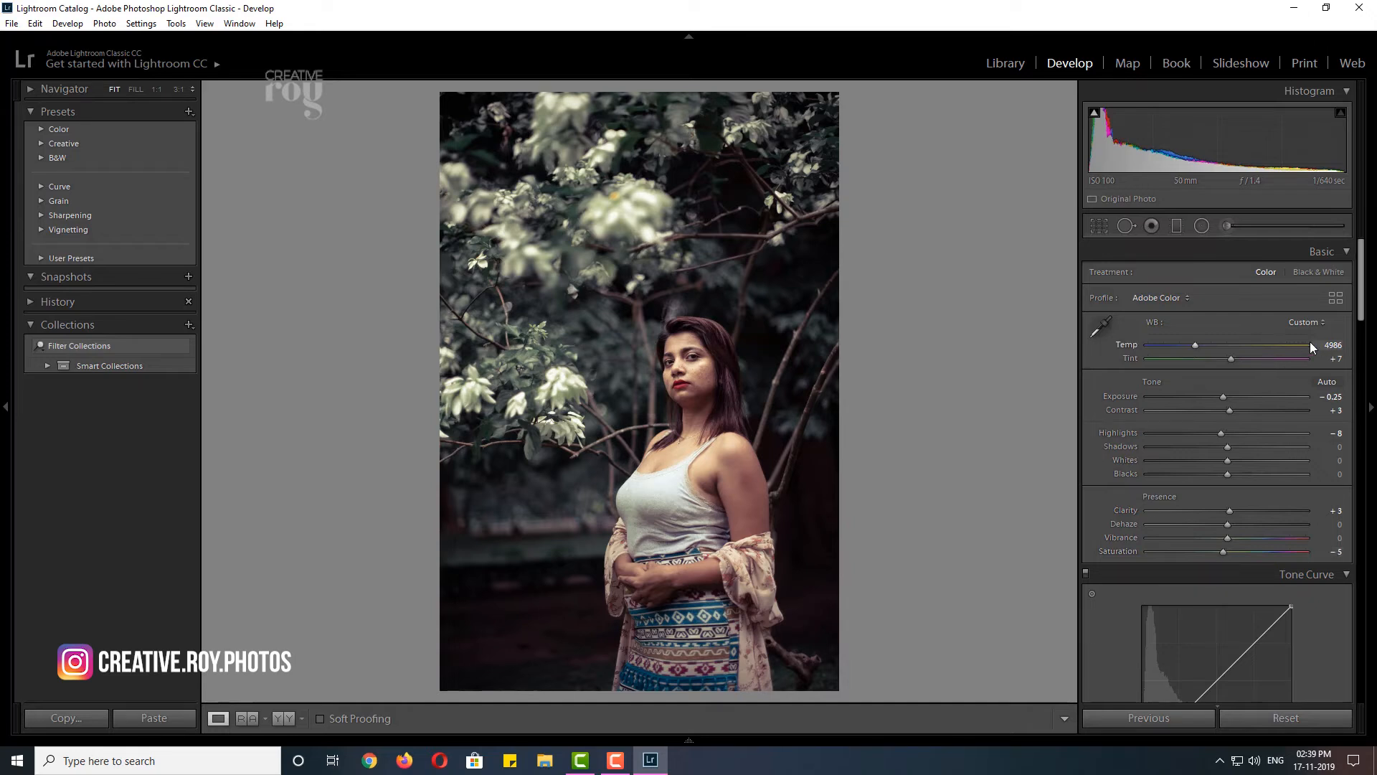
left_click_drag(1361, 300, 1363, 305)
Paint an Adjustment Brush mask over the woman's face, neck and shoulder, toggling the edit pin's visibility to check the area.
left_click(1227, 226)
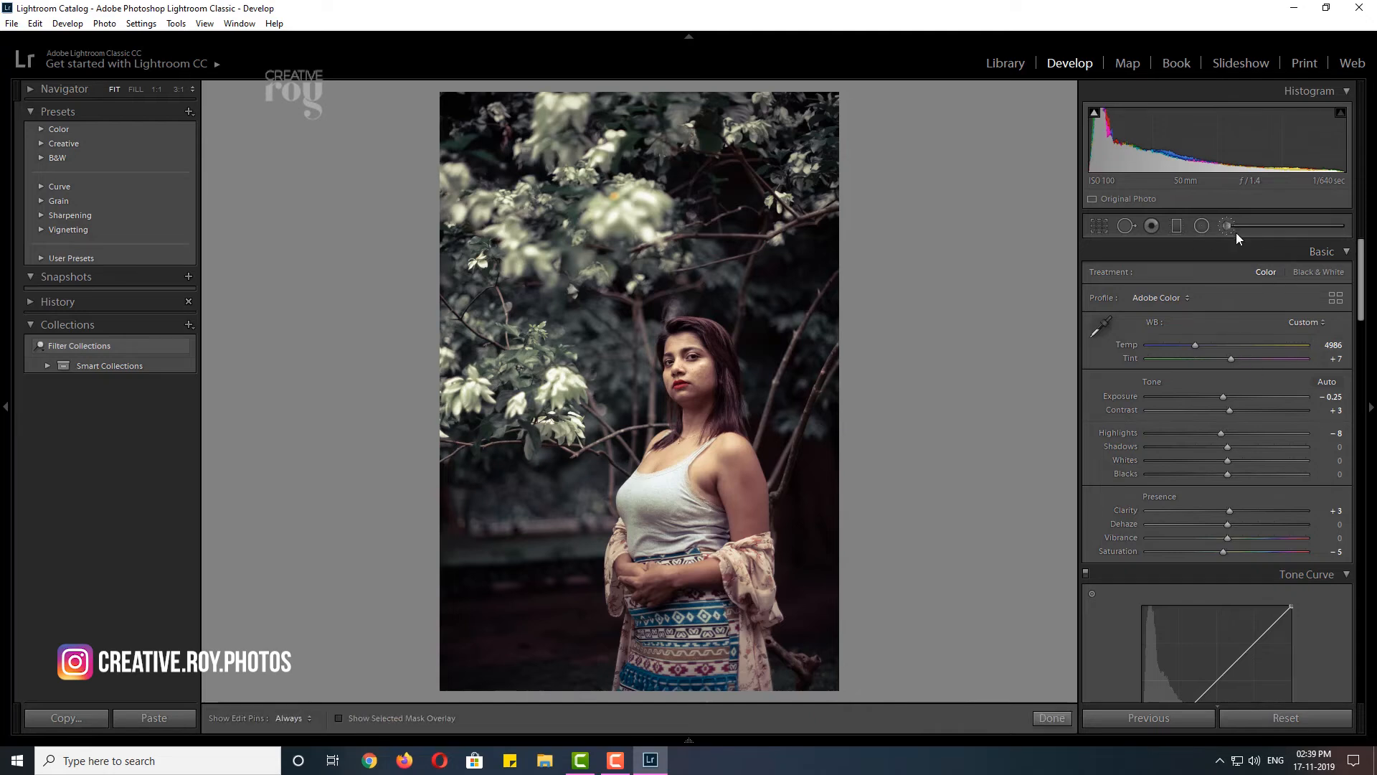
left_click(692, 372)
mouse_move(692, 372)
left_mouse_down()
mouse_move(698, 353)
mouse_move(676, 347)
mouse_move(676, 378)
mouse_move(693, 360)
mouse_move(701, 391)
mouse_move(656, 459)
mouse_move(689, 441)
mouse_move(702, 398)
mouse_move(682, 346)
mouse_move(709, 388)
mouse_move(711, 442)
left_mouse_up()
key("h")
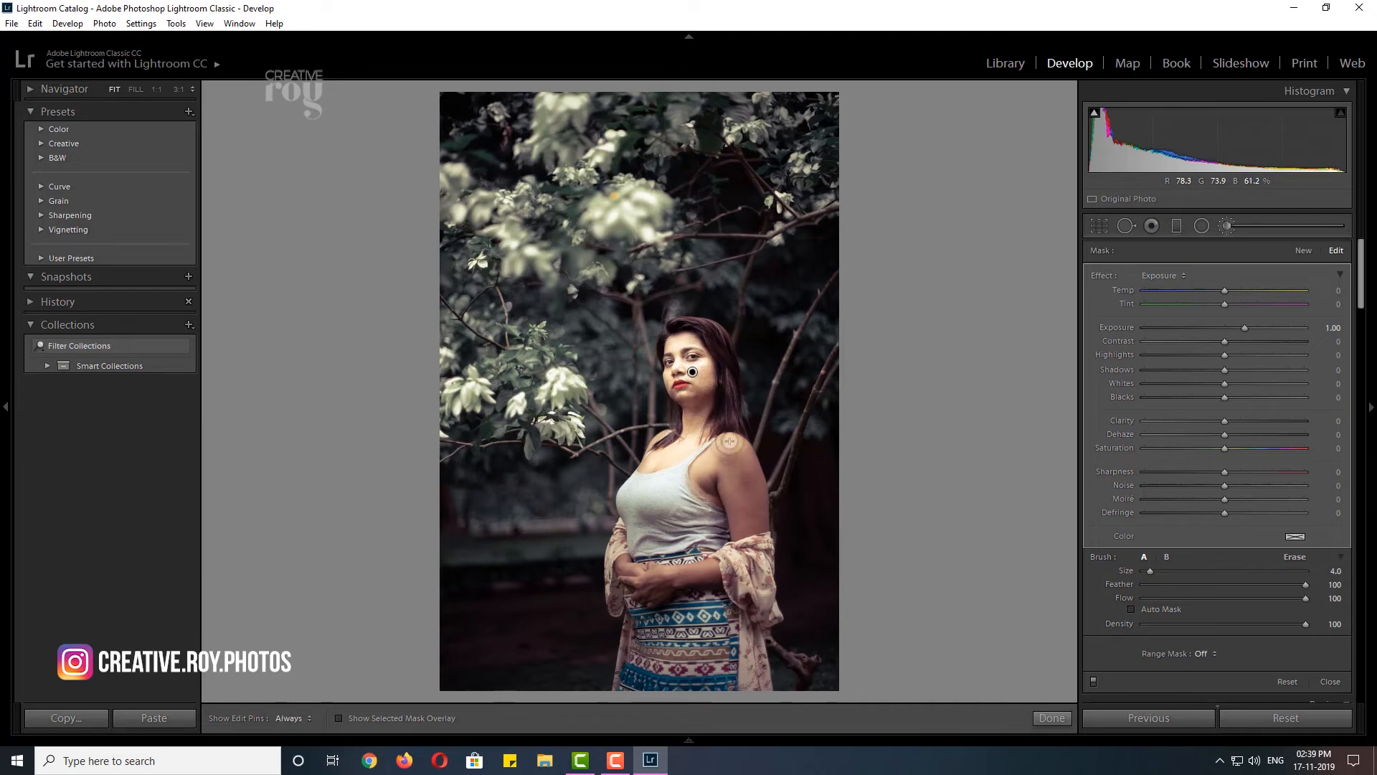
key("h")
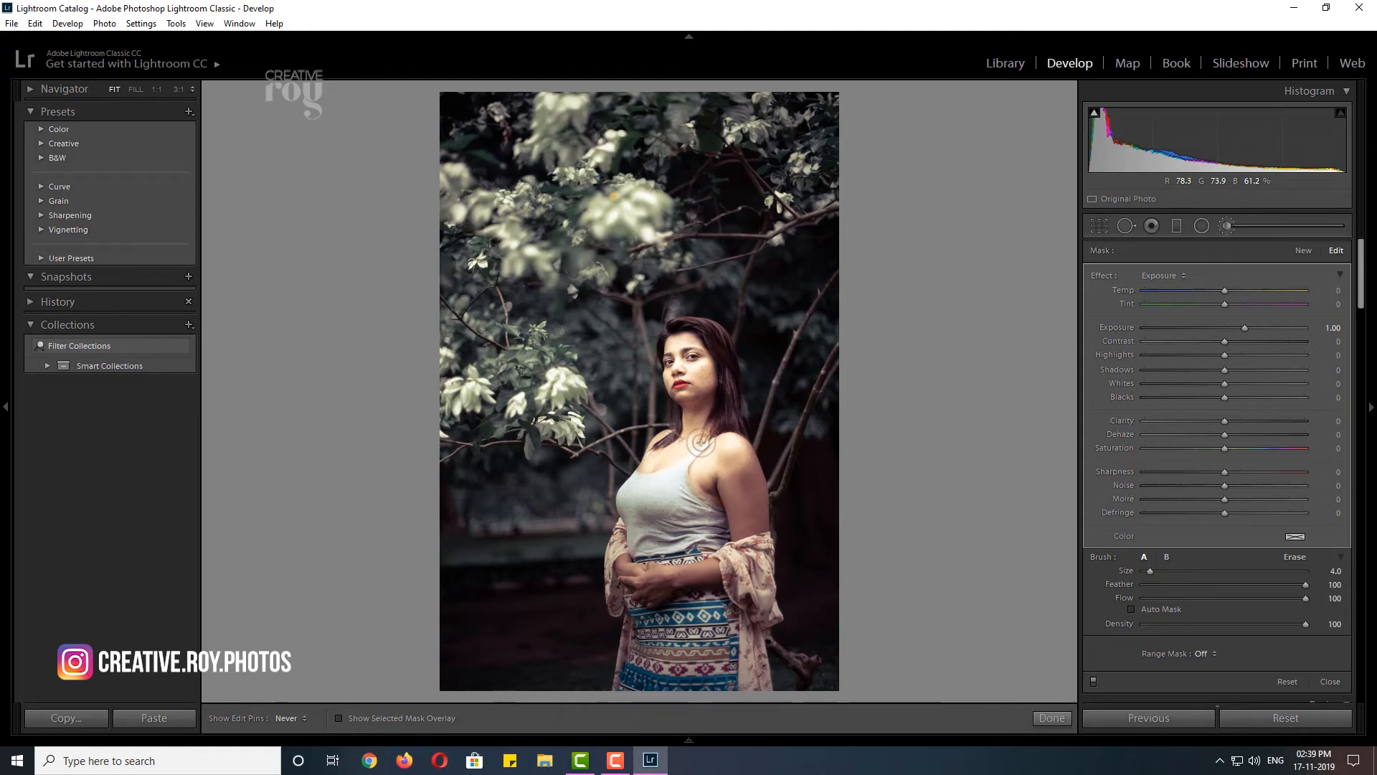
key("h")
Set the brush mask's exposure to 0.00 and highlights to −24, and finish the brush adjustment.
left_click_drag(1245, 330, 1224, 327)
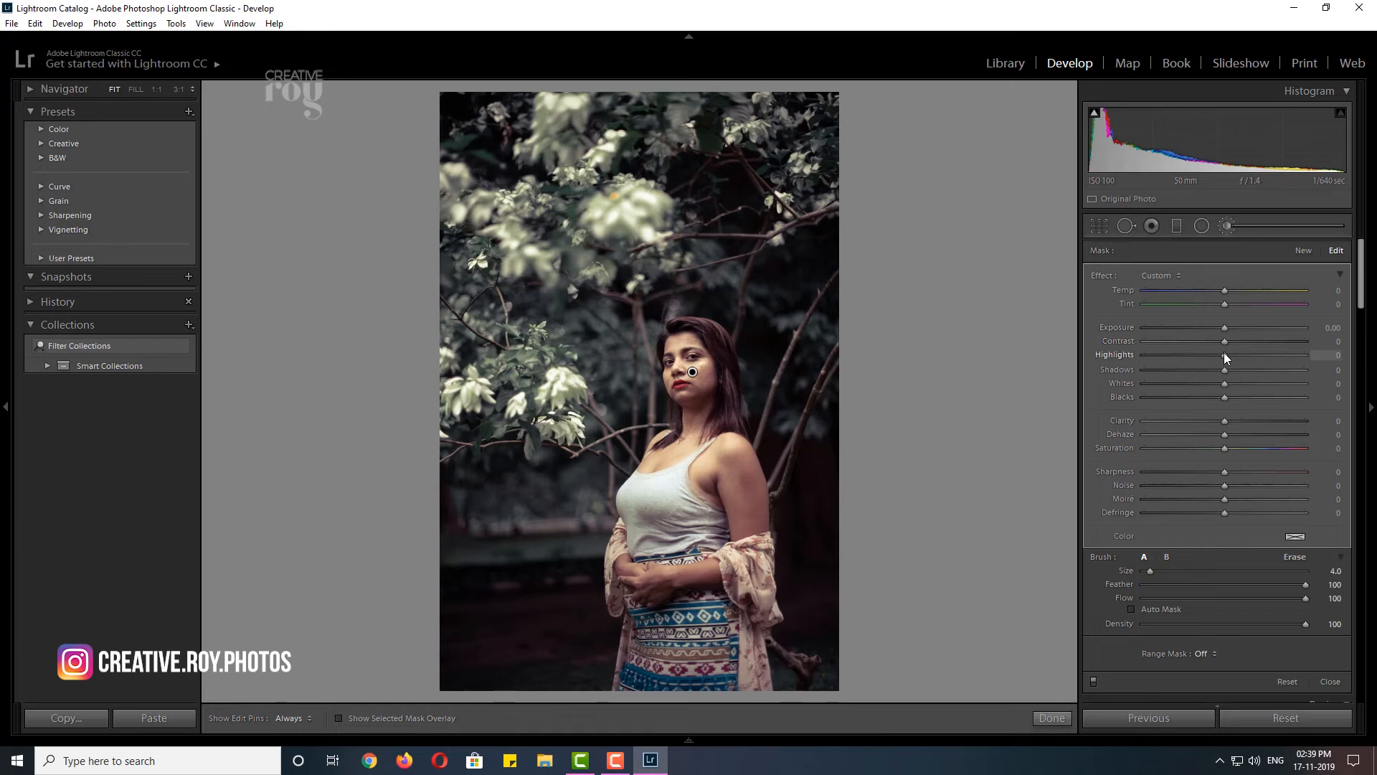
mouse_move(1225, 354)
left_mouse_down()
mouse_move(1184, 356)
mouse_move(1204, 358)
left_mouse_up()
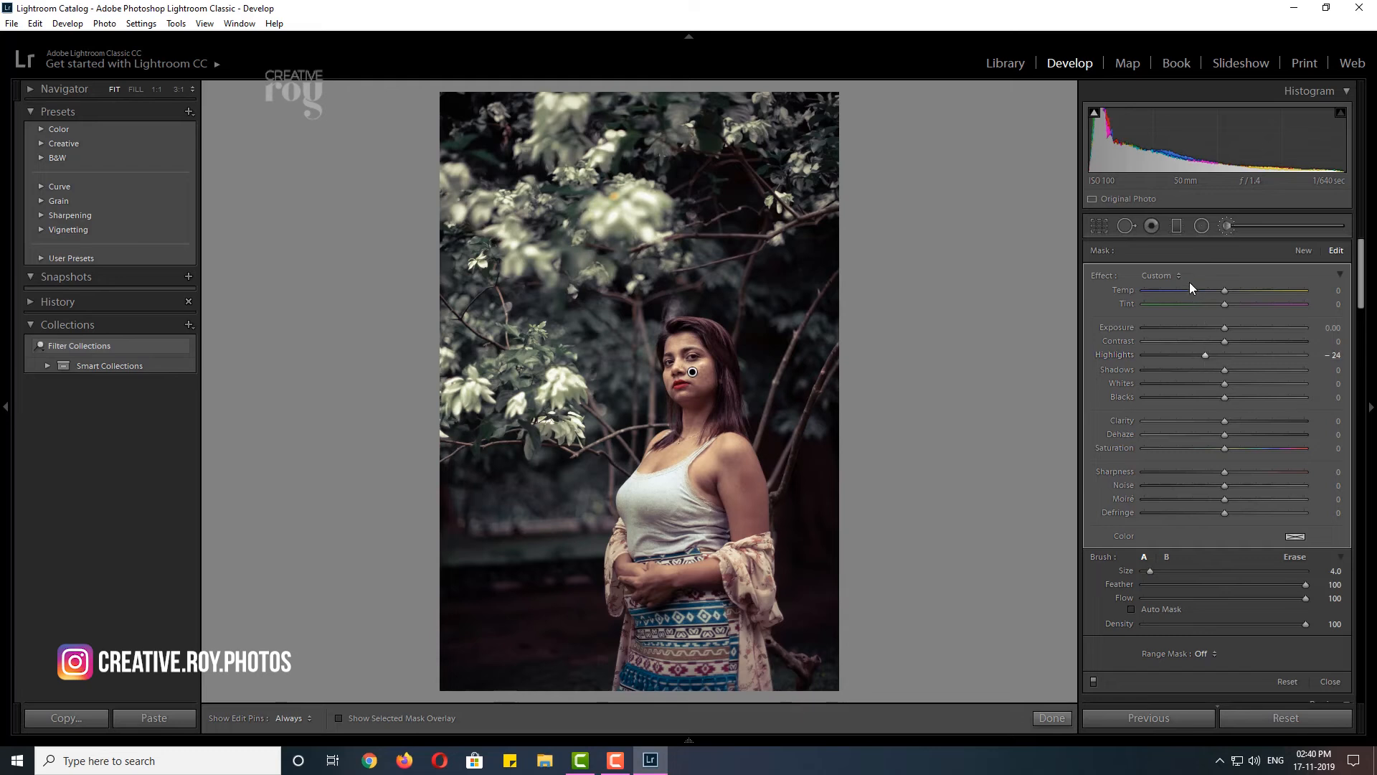
left_click(1229, 225)
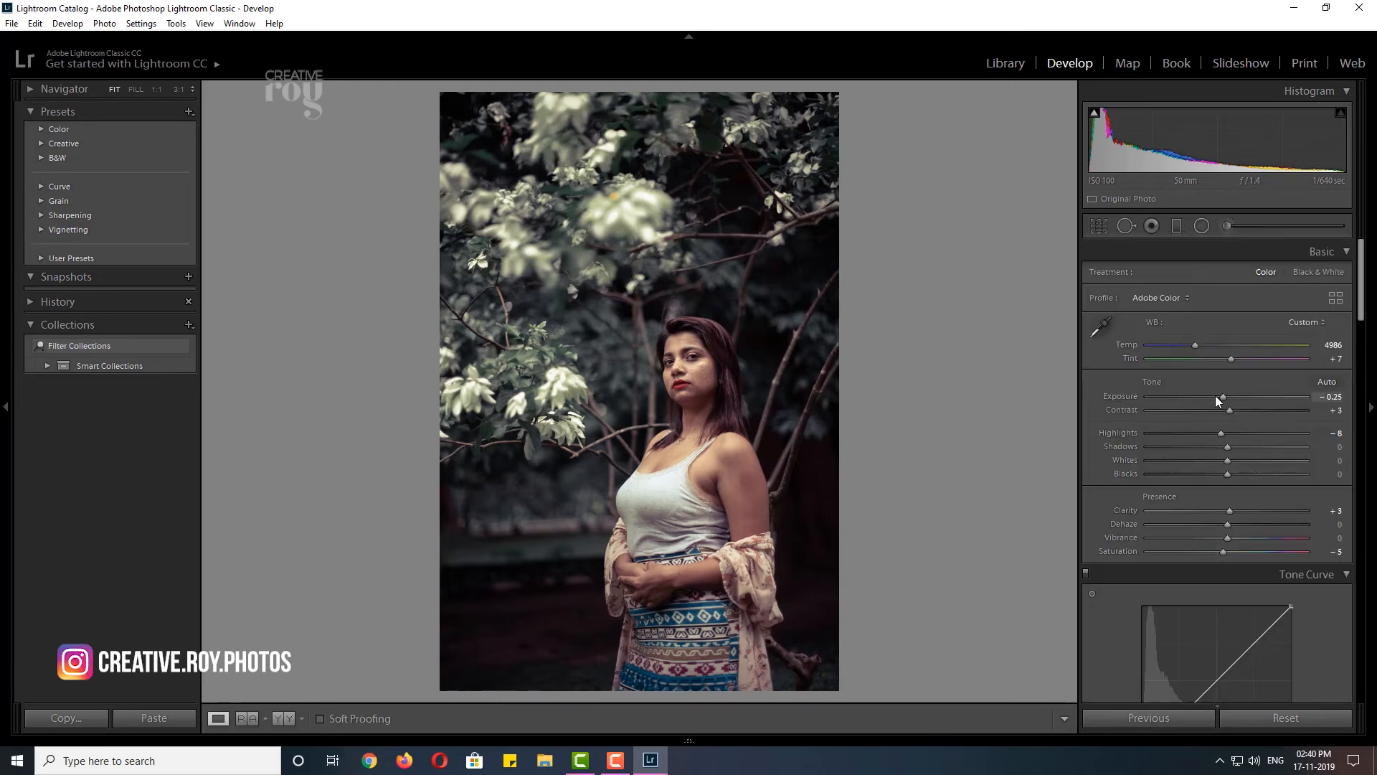
Set the overall exposure to −0.20, and fade the blacks by anchoring the RGB tone curve's shadows and raising its black point slightly.
left_click_drag(1225, 396, 1228, 397)
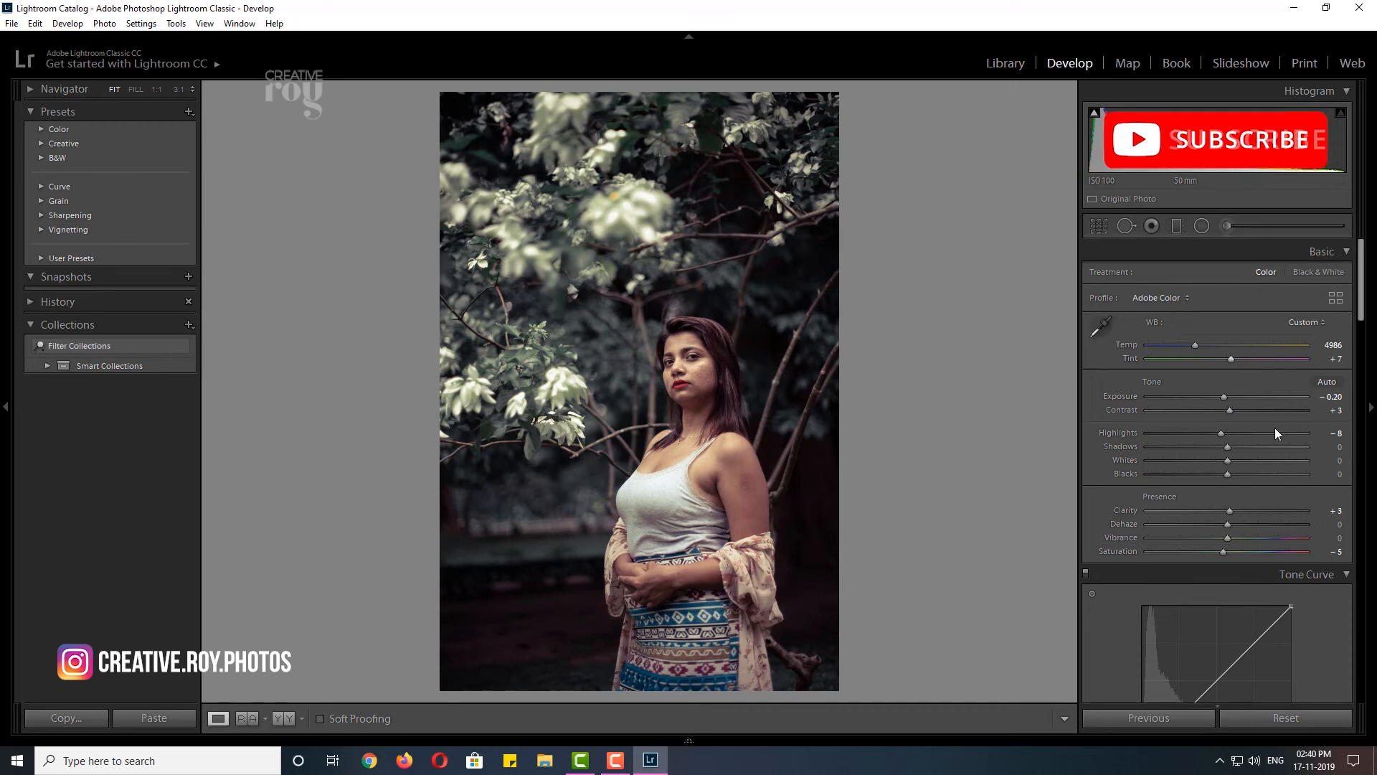
left_click_drag(1361, 314, 1362, 364)
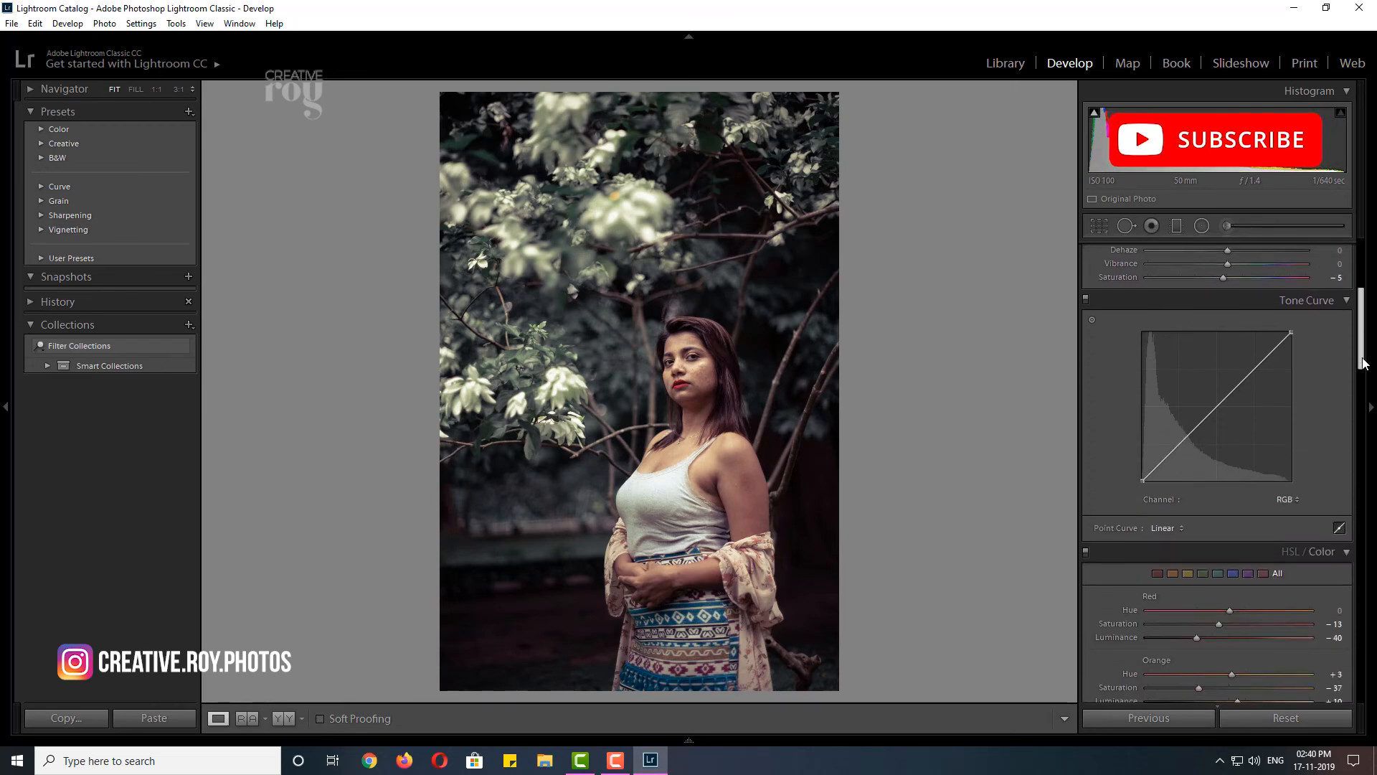
left_click(1182, 444)
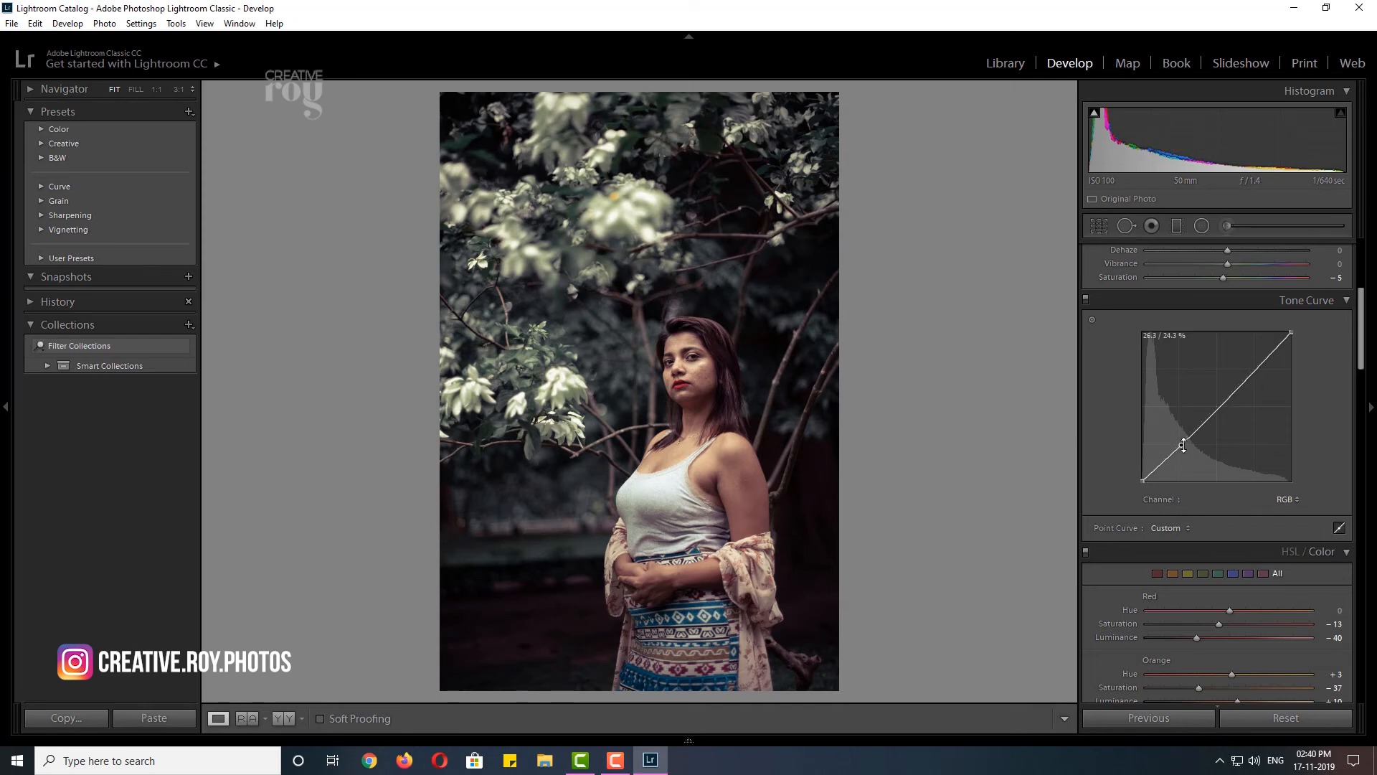
left_click_drag(1183, 445, 1130, 474)
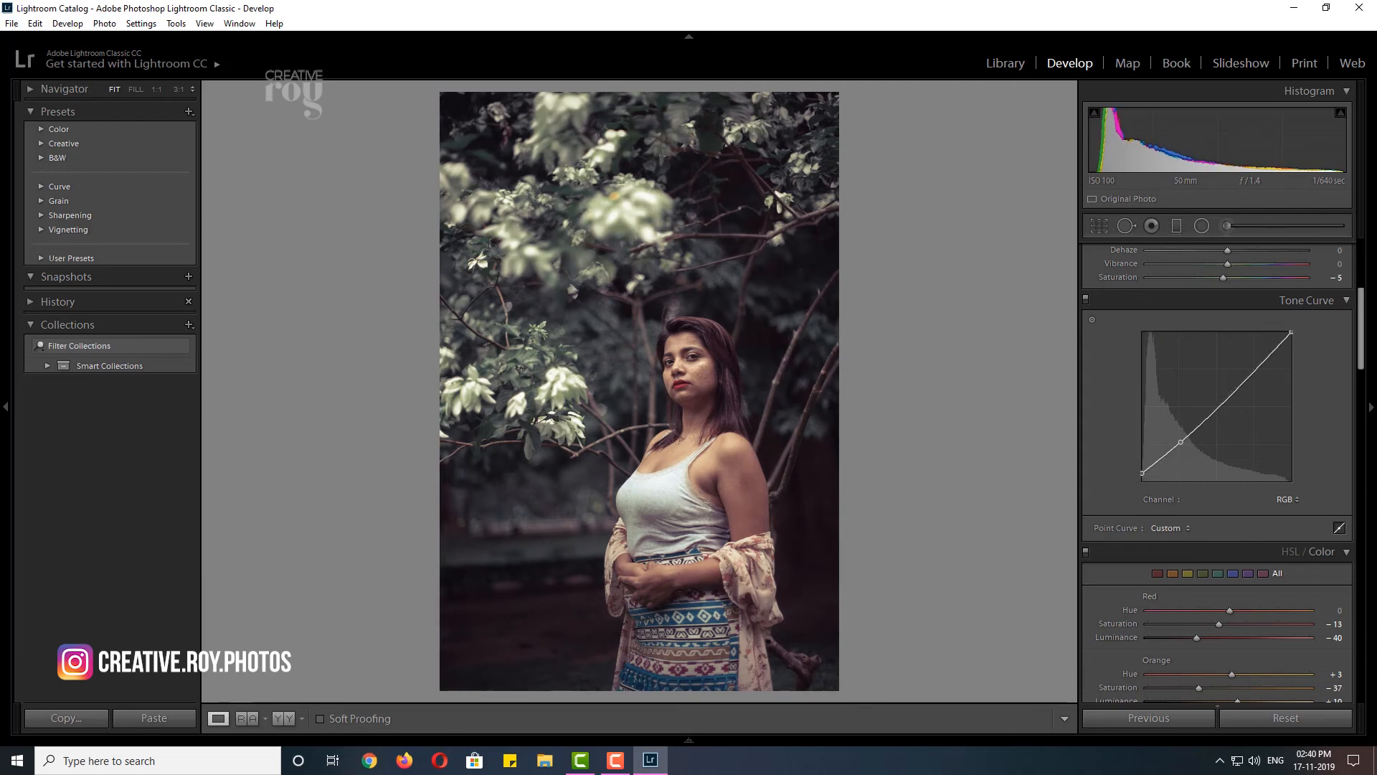
Refine the skin tones in HSL with red luminance at −57 and orange luminance at +7.
left_click_drag(1361, 343, 1361, 383)
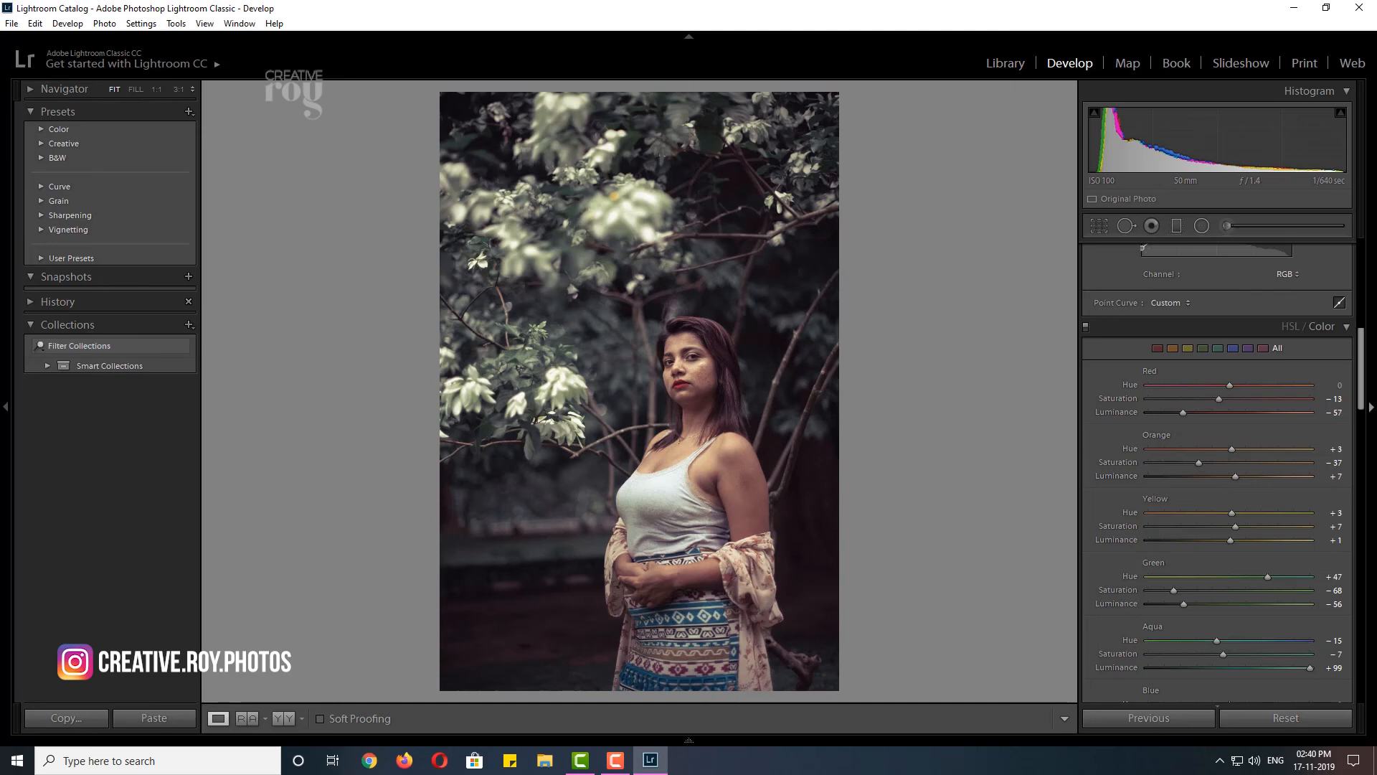
Hide the adjustment controls and compare the original with the edited photo in single view and in the before/after layouts.
left_click(1375, 348)
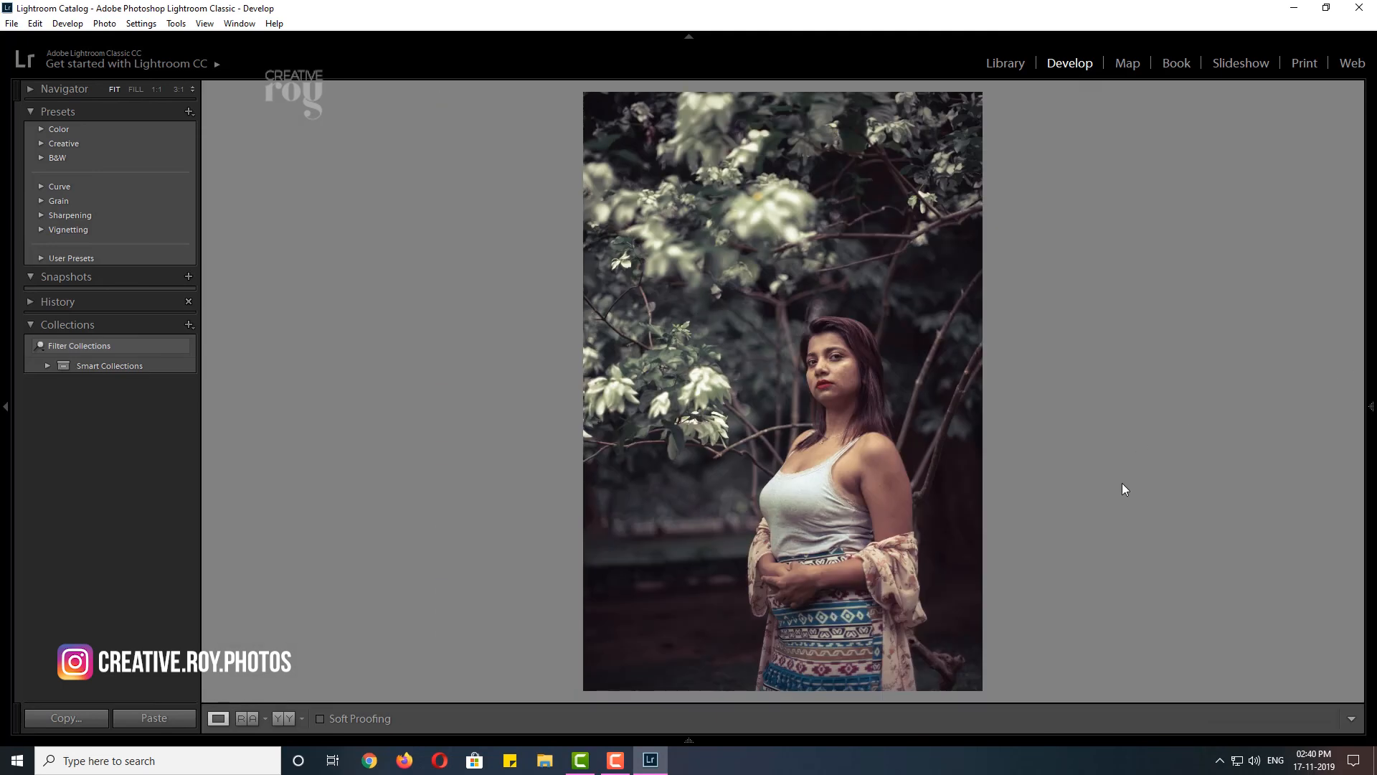
key("backslash")
key("backslash")
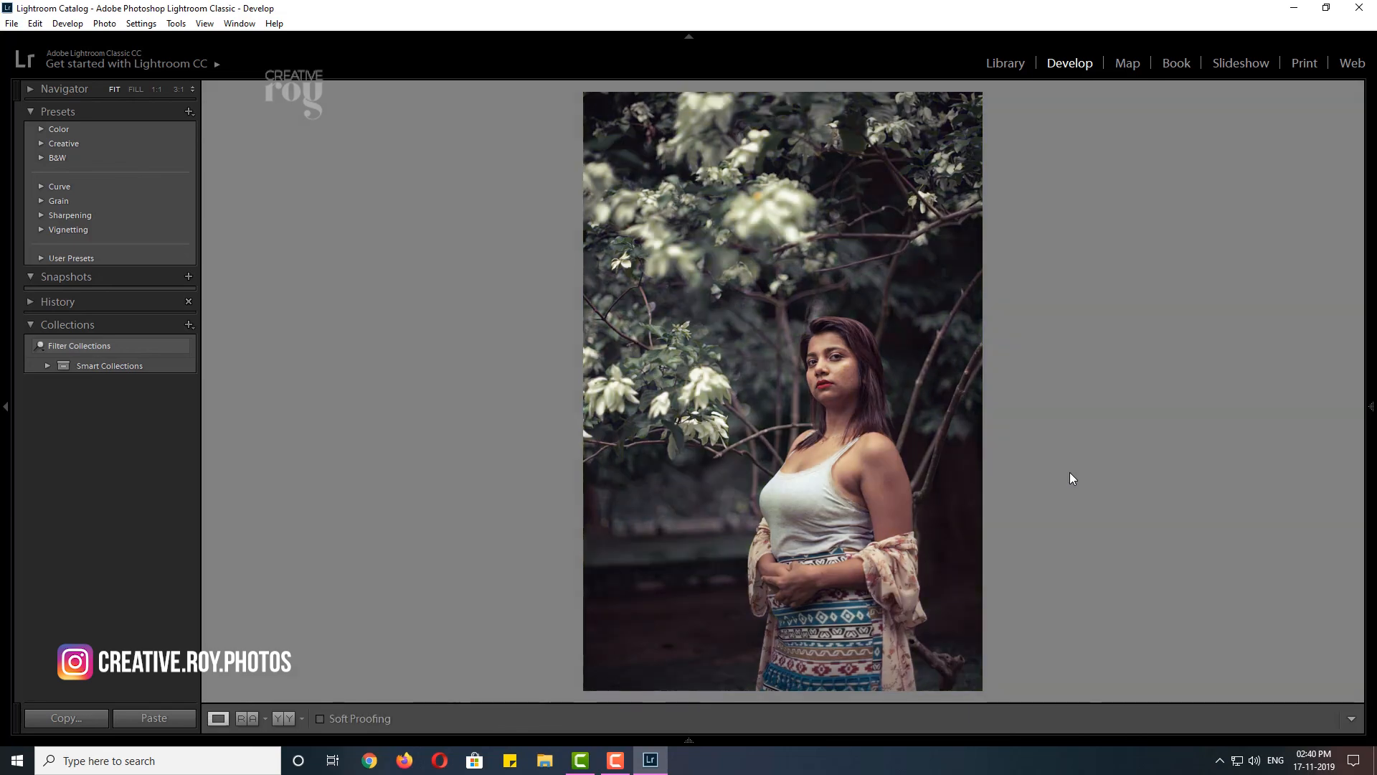
left_click(287, 720)
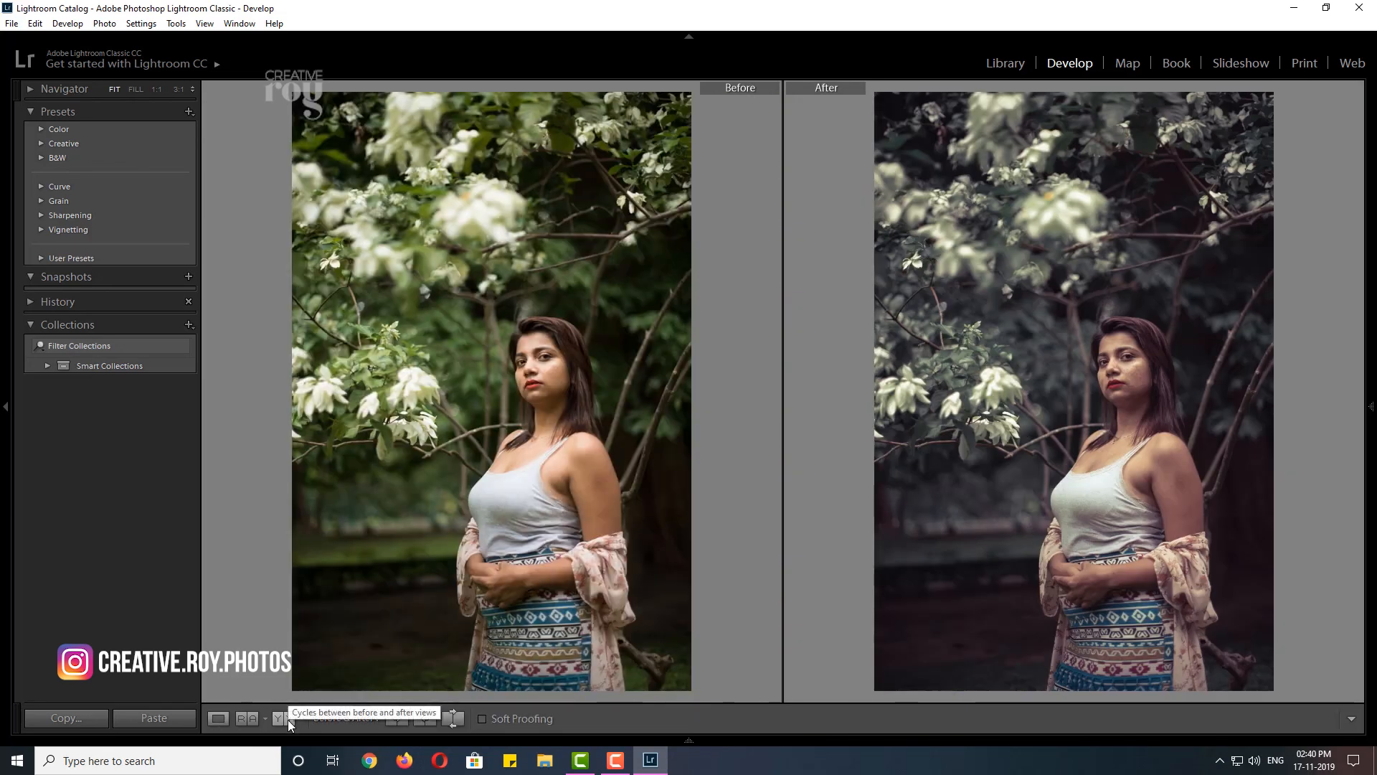
left_click(287, 721)
left_click(287, 720)
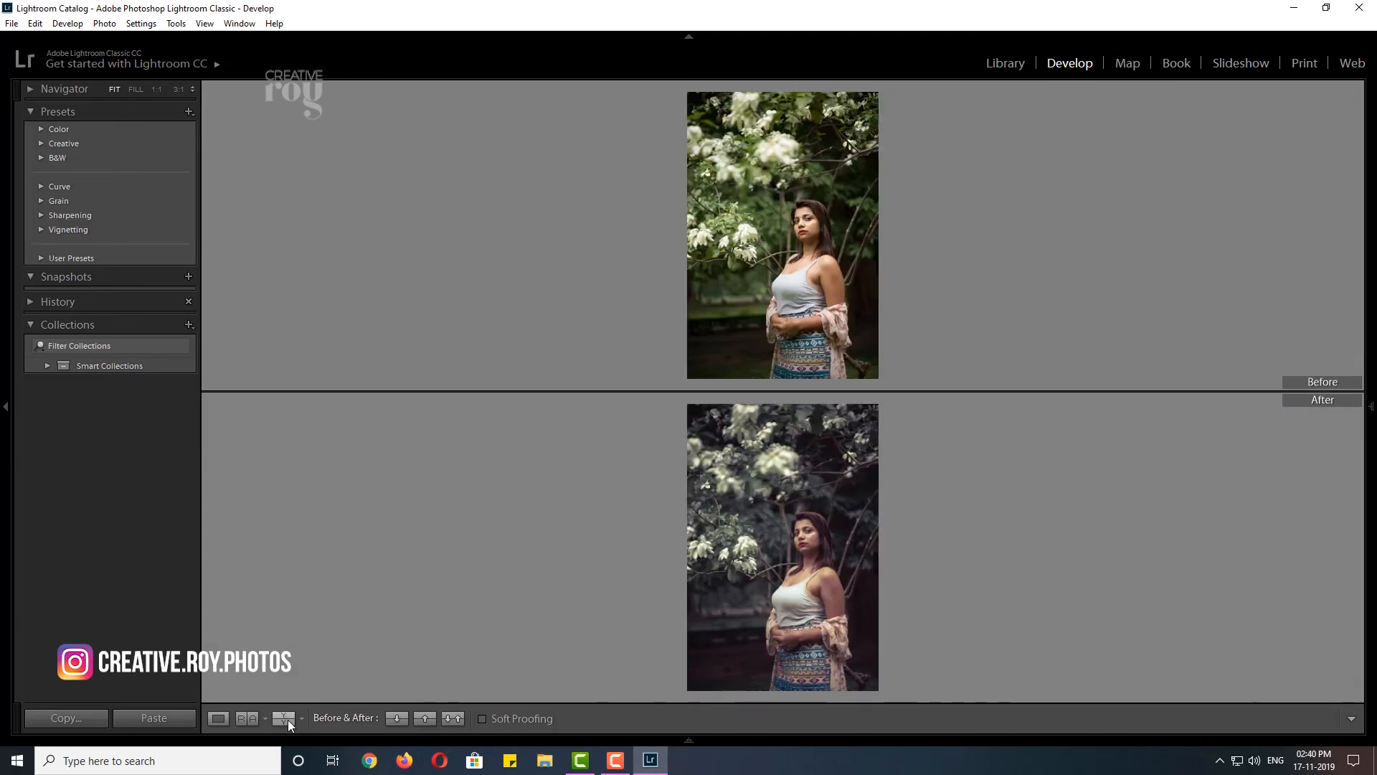
left_click(287, 720)
left_click(215, 718)
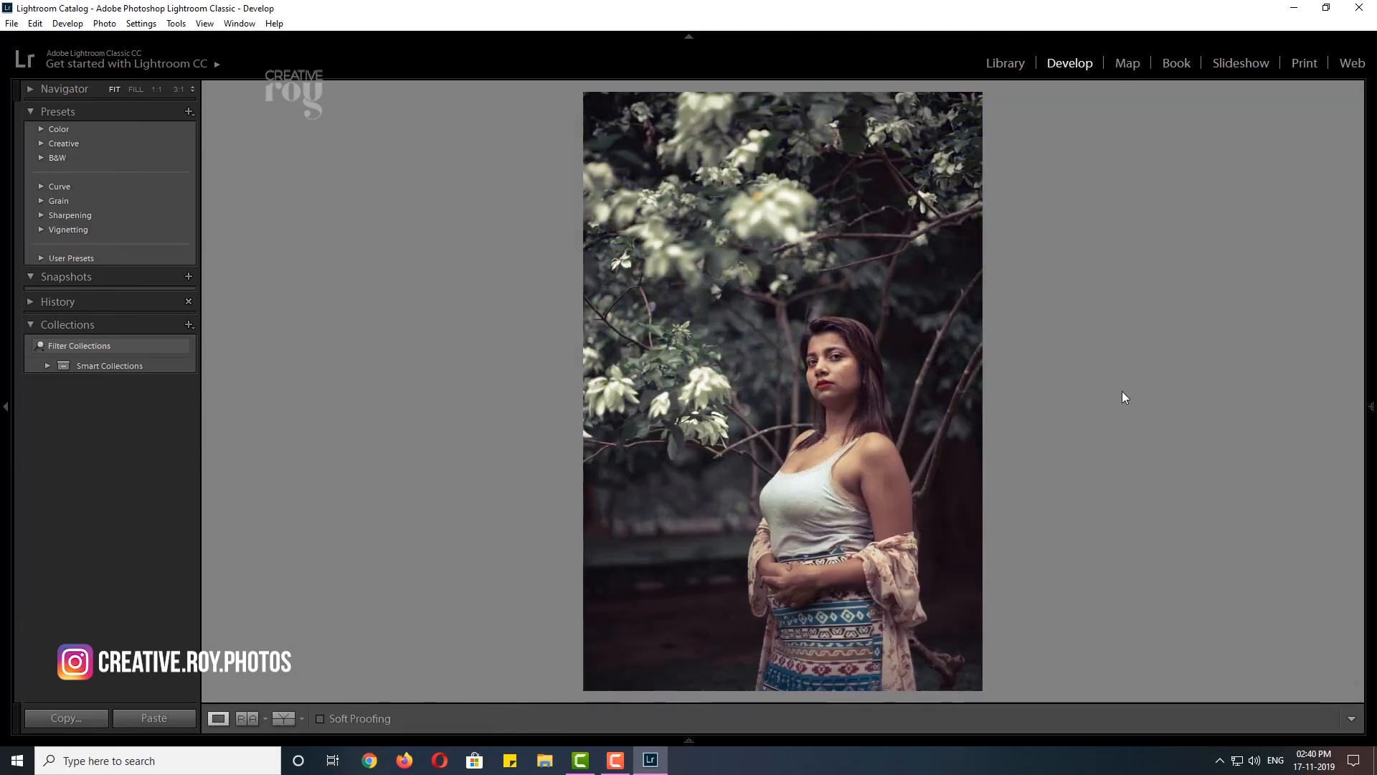
key("backslash")
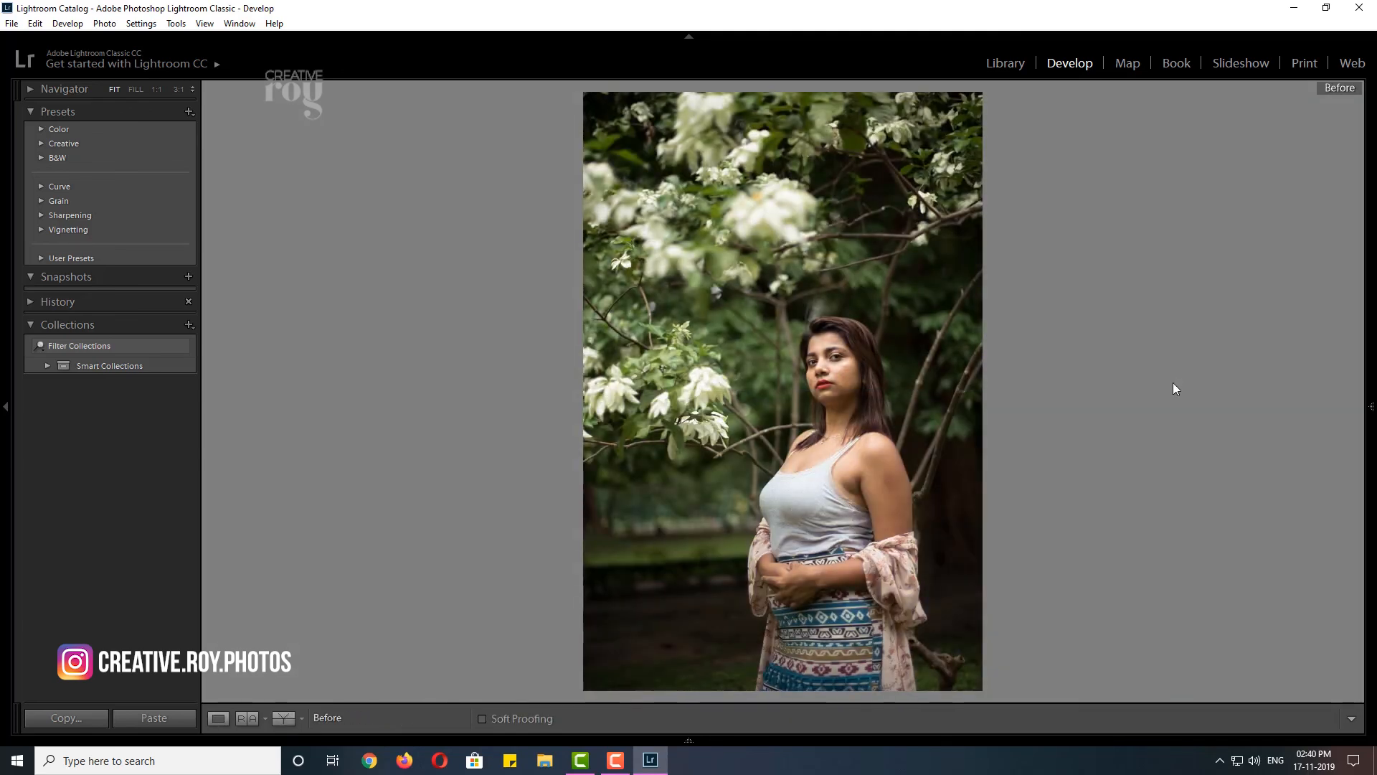
key("backslash")
key("backslash")
key("backslash")
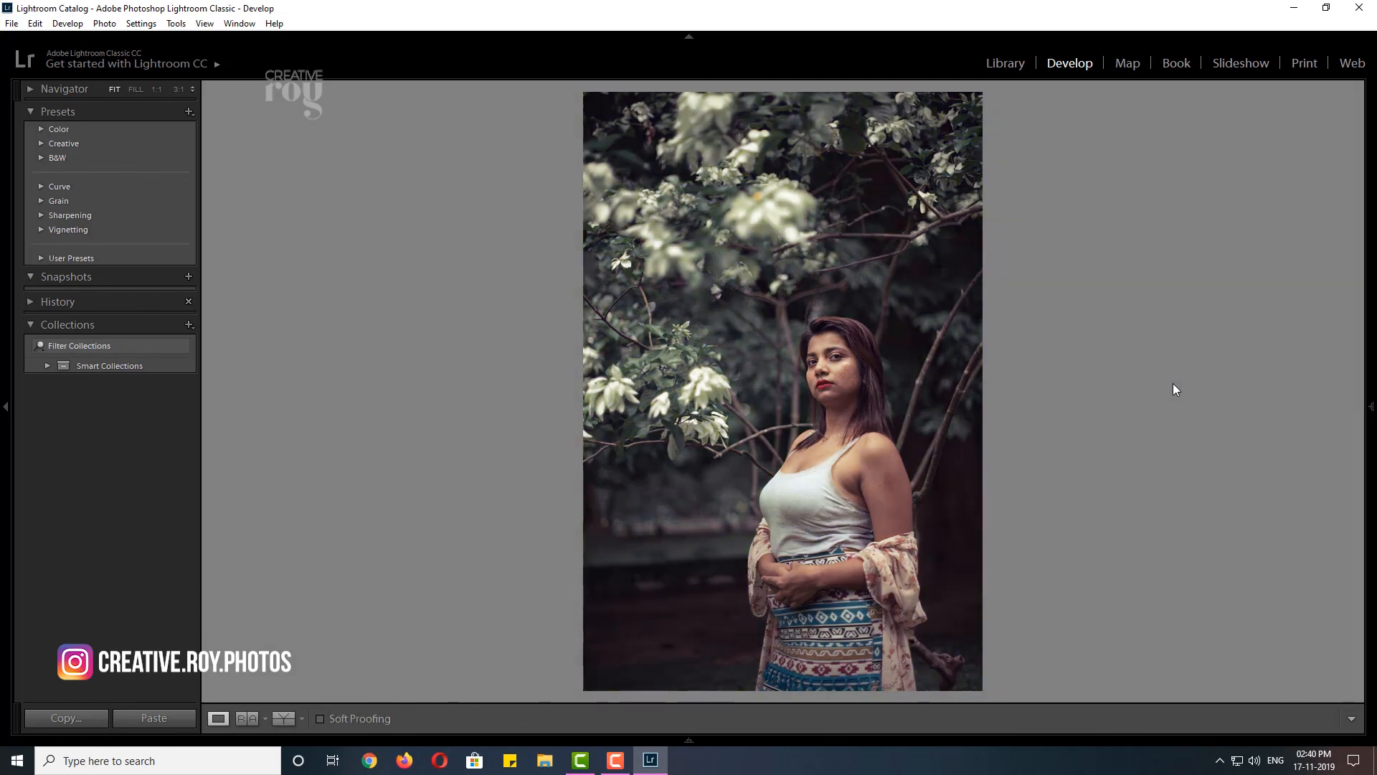